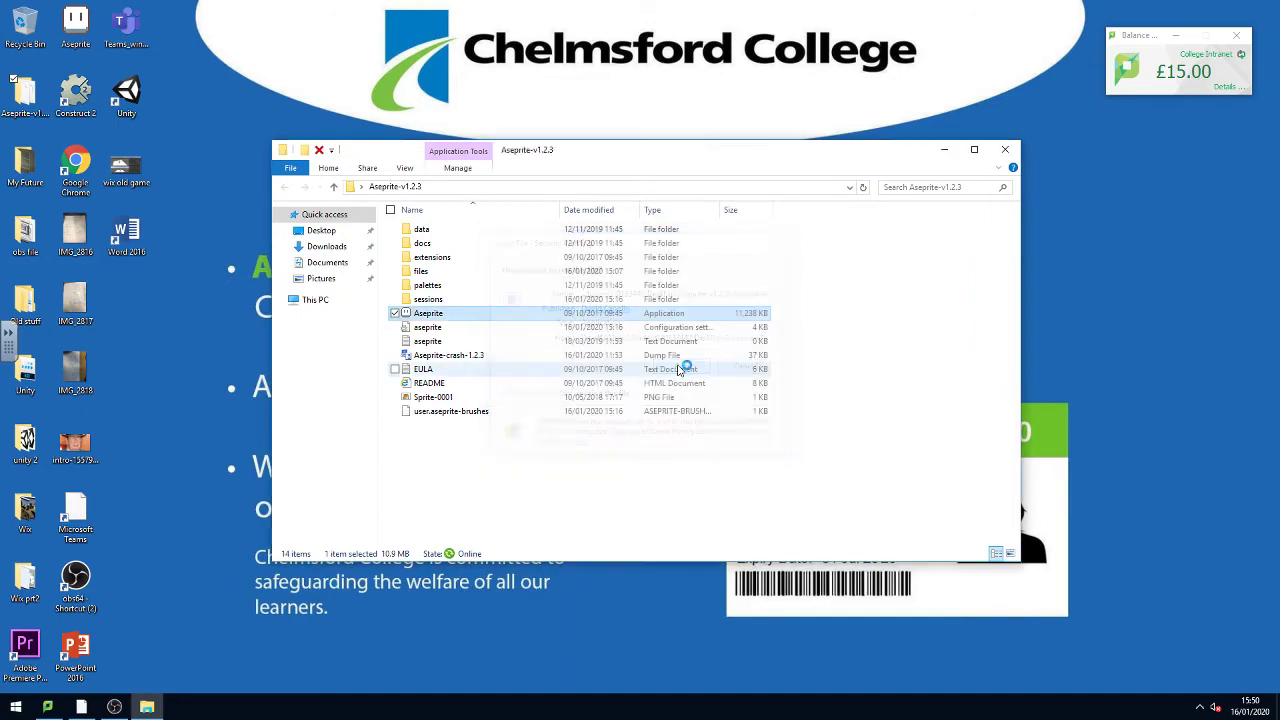
Step: Create a new sprite 32 px wide and 32 px high with RGBA colour and a transparent background
click(400, 350)
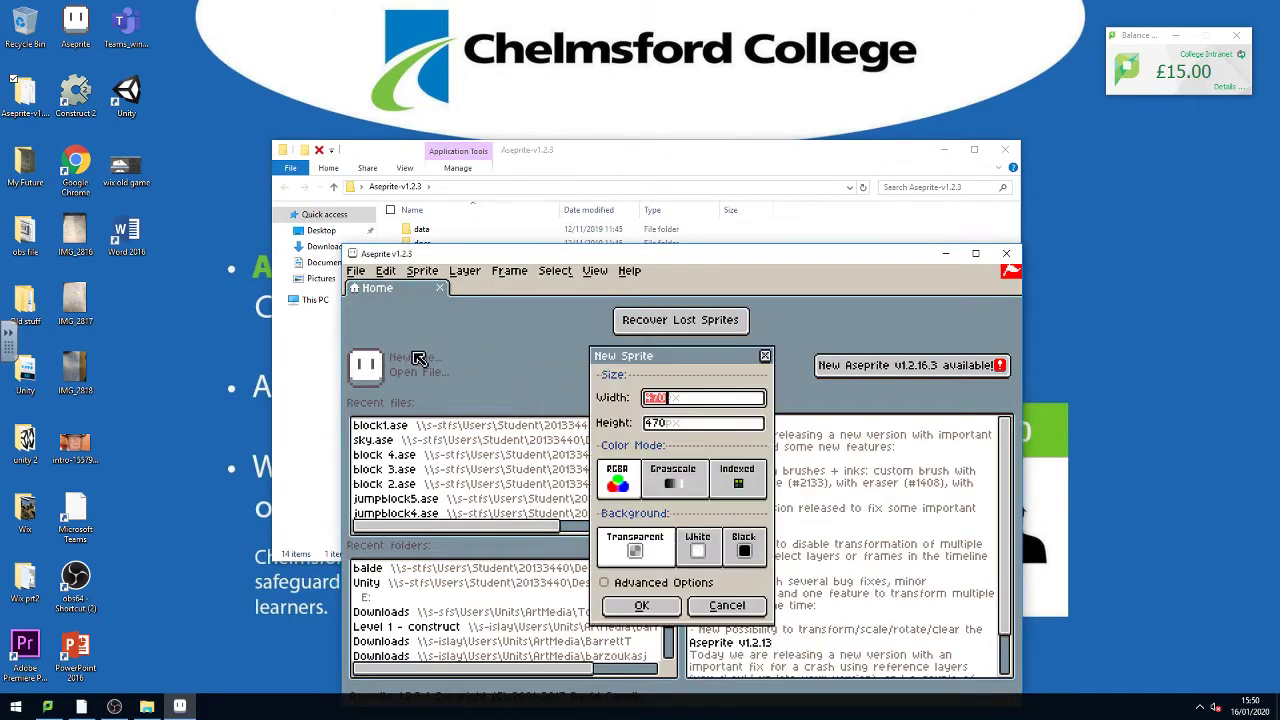
click(975, 253)
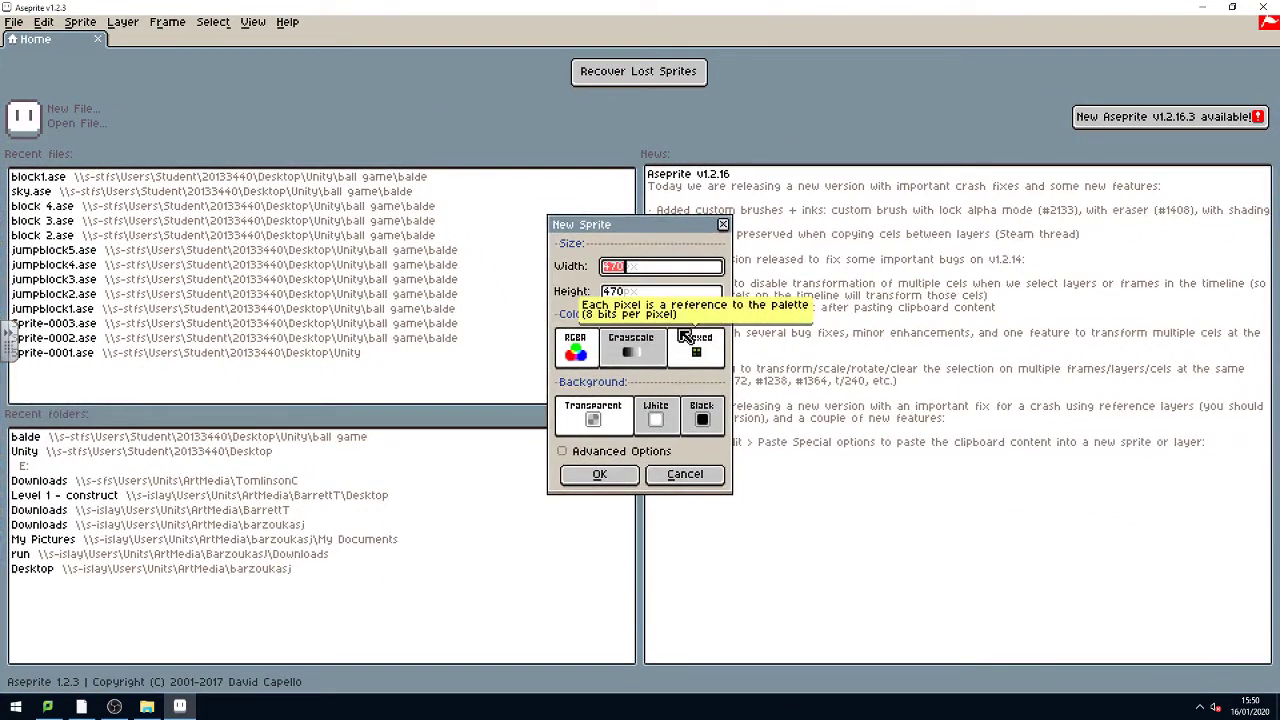
key(BackSpace)
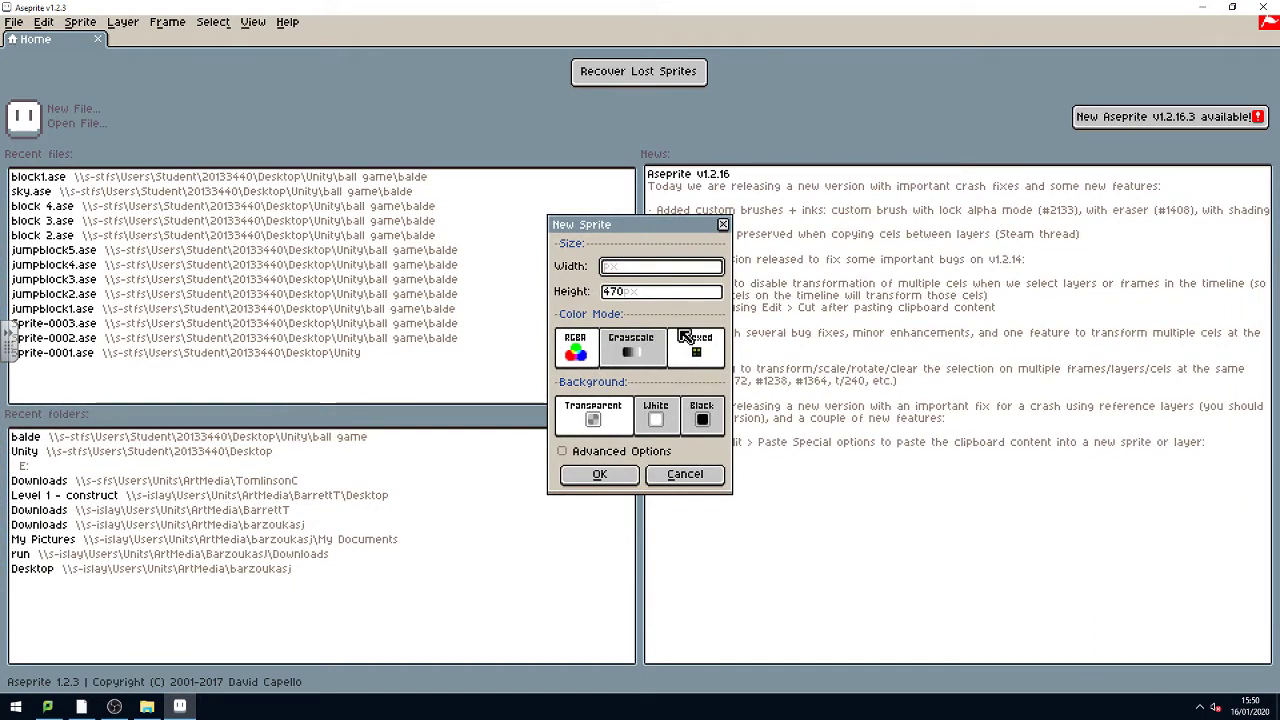
text(32)
key(Tab)
key(BackSpace)
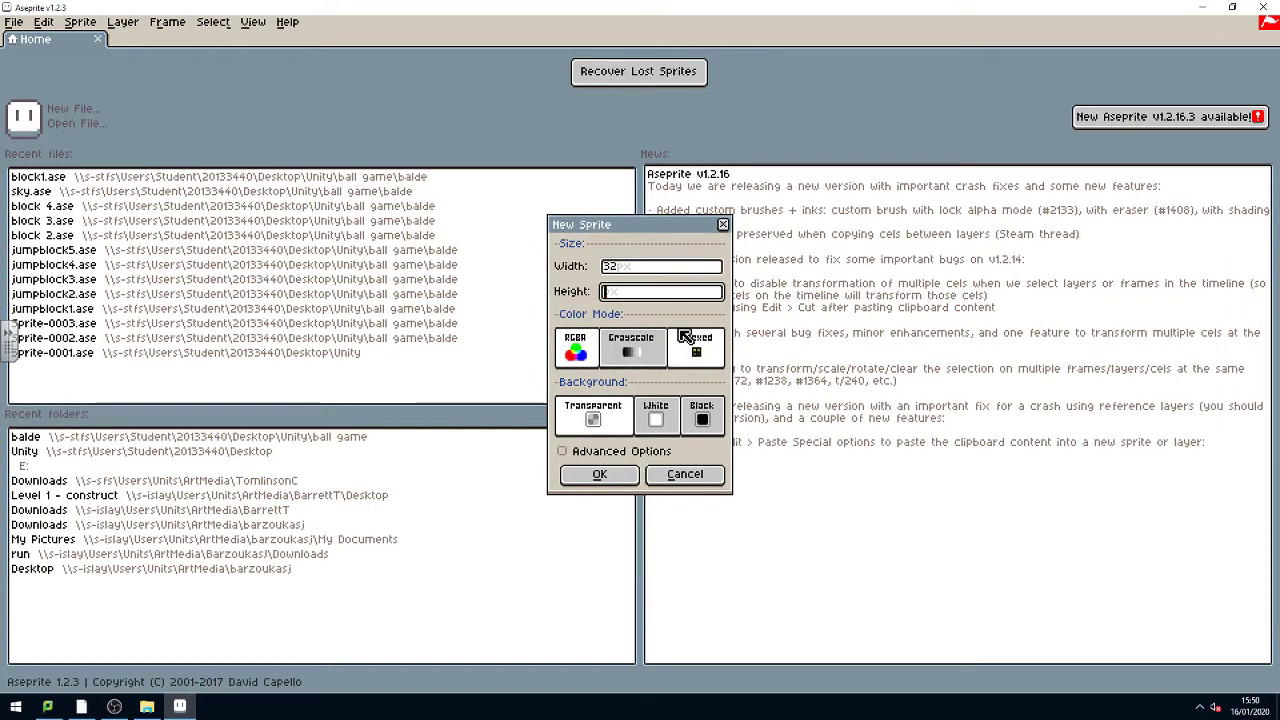
text(32)
key(Tab)
key(Return)
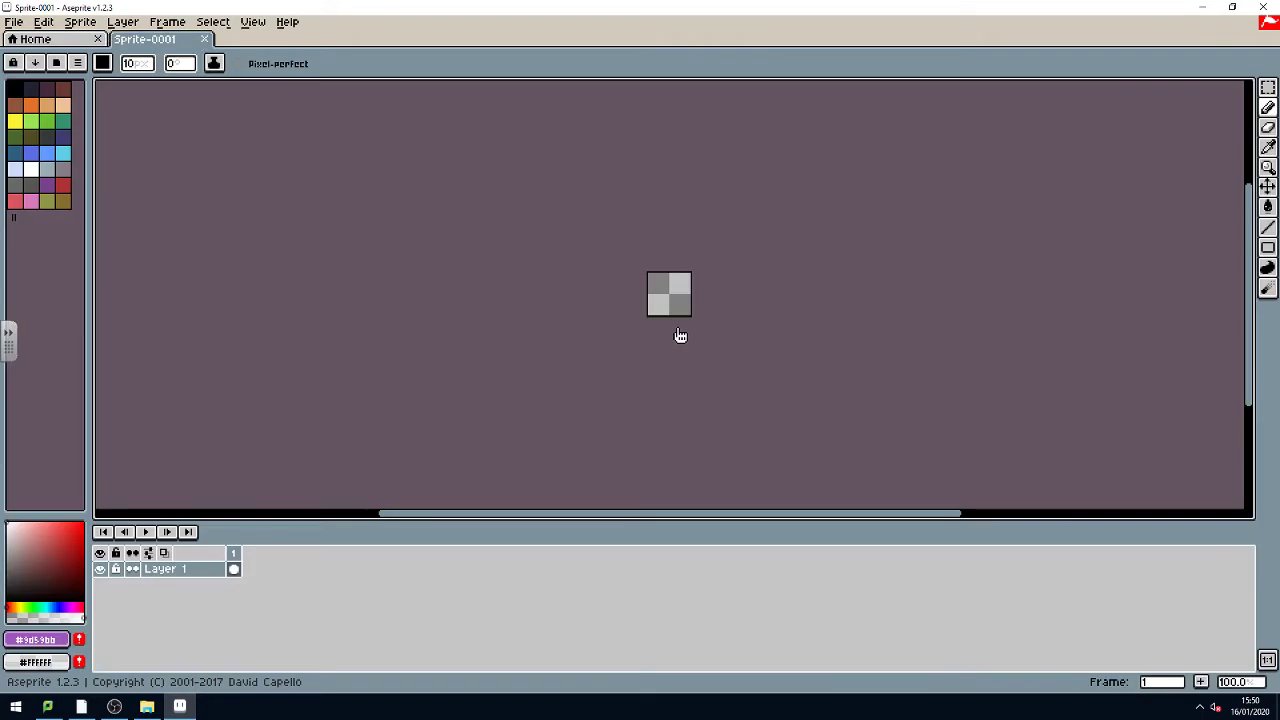
Step: Set the pencil's brush size to 1 px
scroll(680, 336, up, 3)
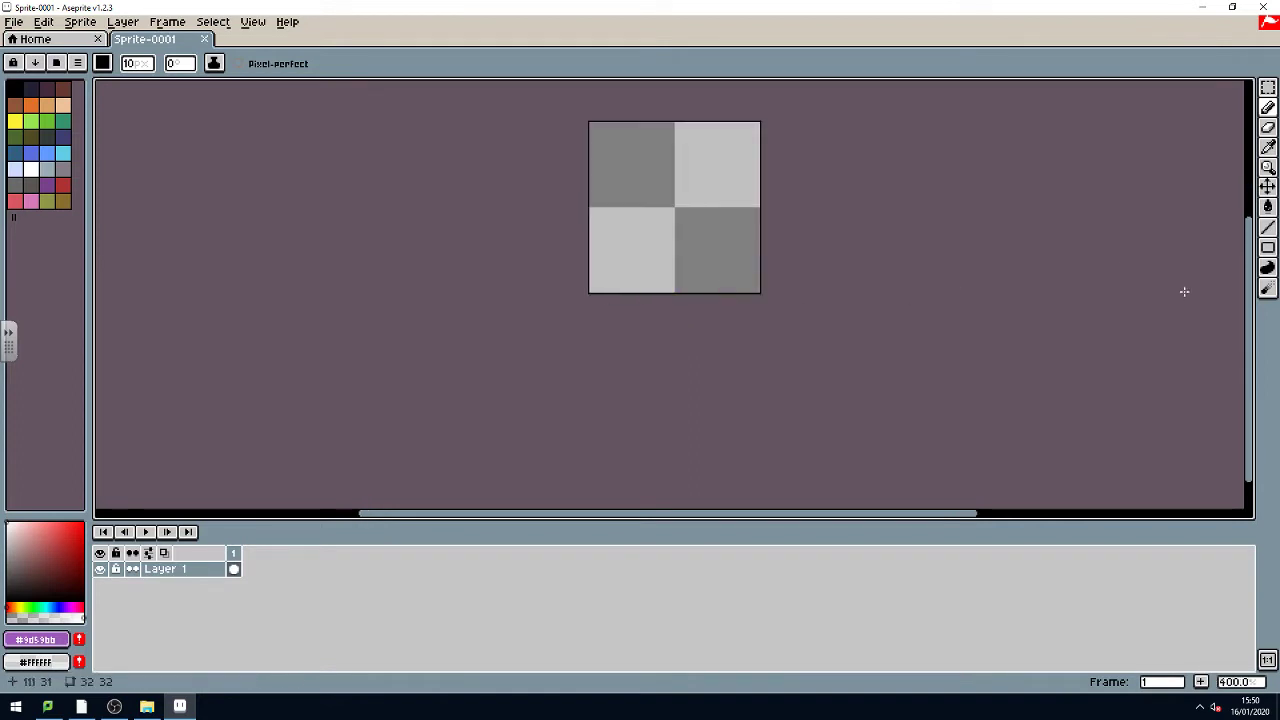
drag(1249, 323, 1249, 270)
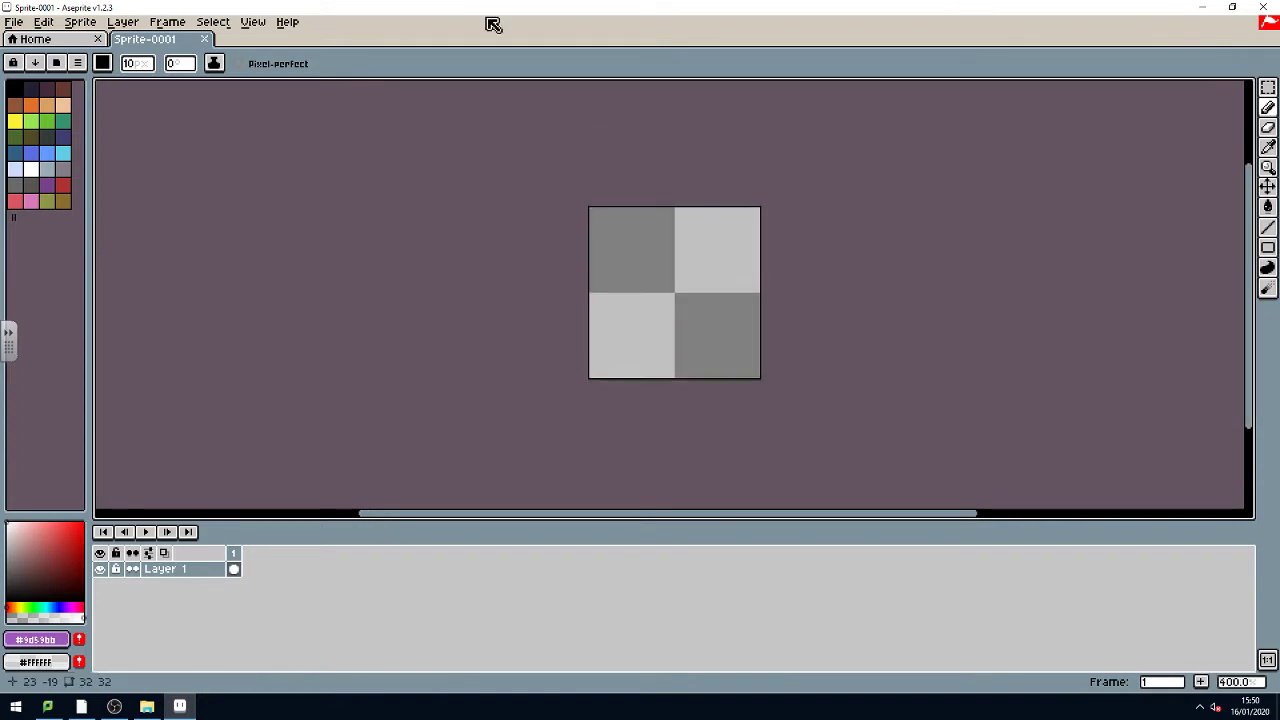
click(134, 63)
text(1)
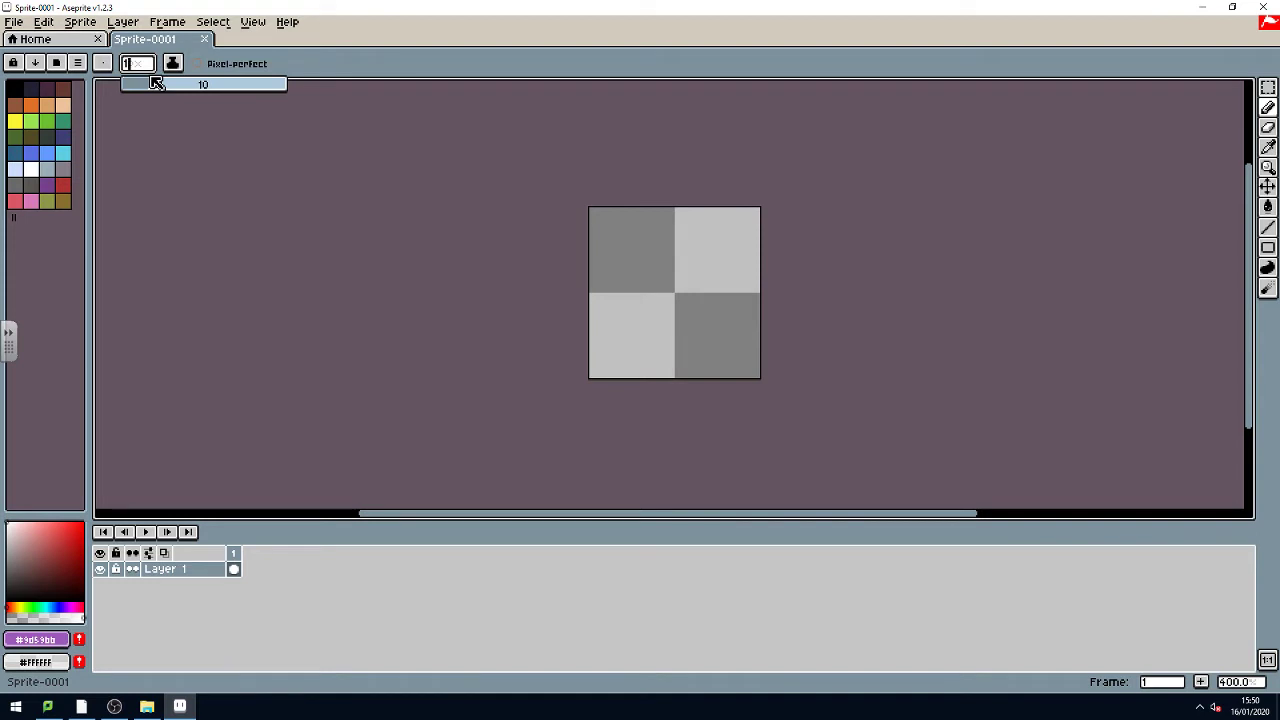
key(Return)
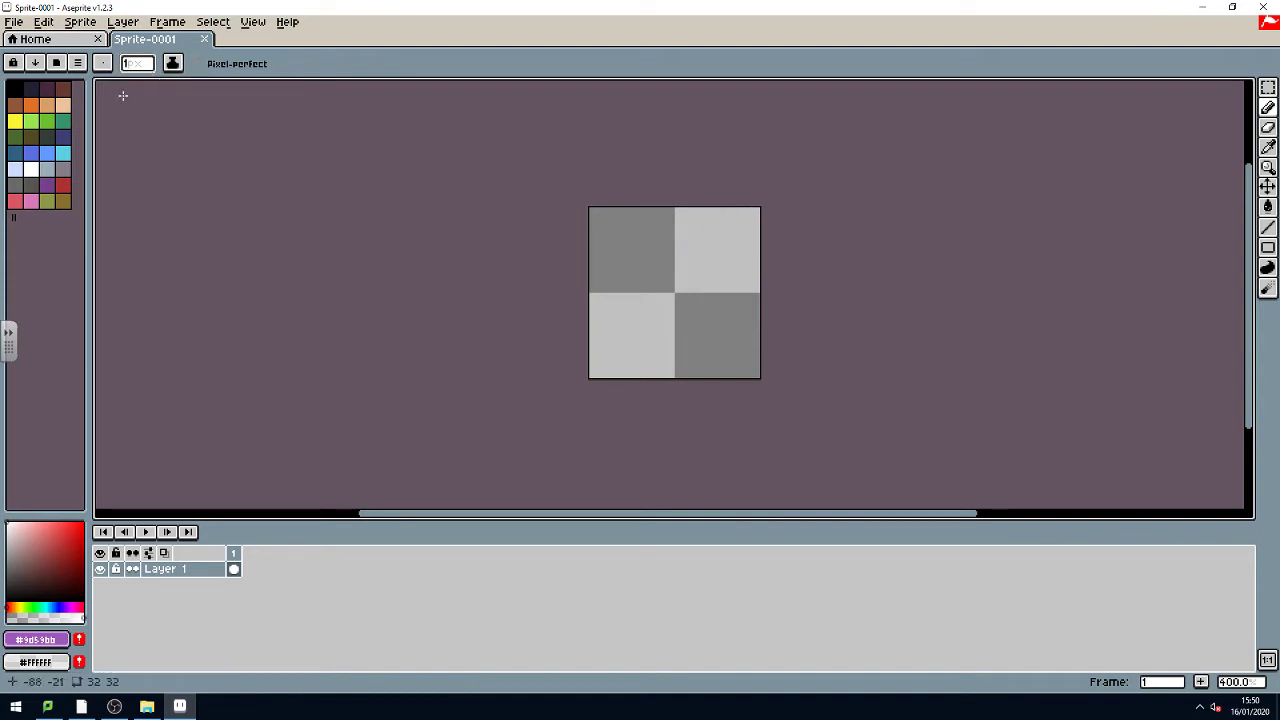
Step: Replace the sprite's colour palette with the google-ui preset
click(41, 63)
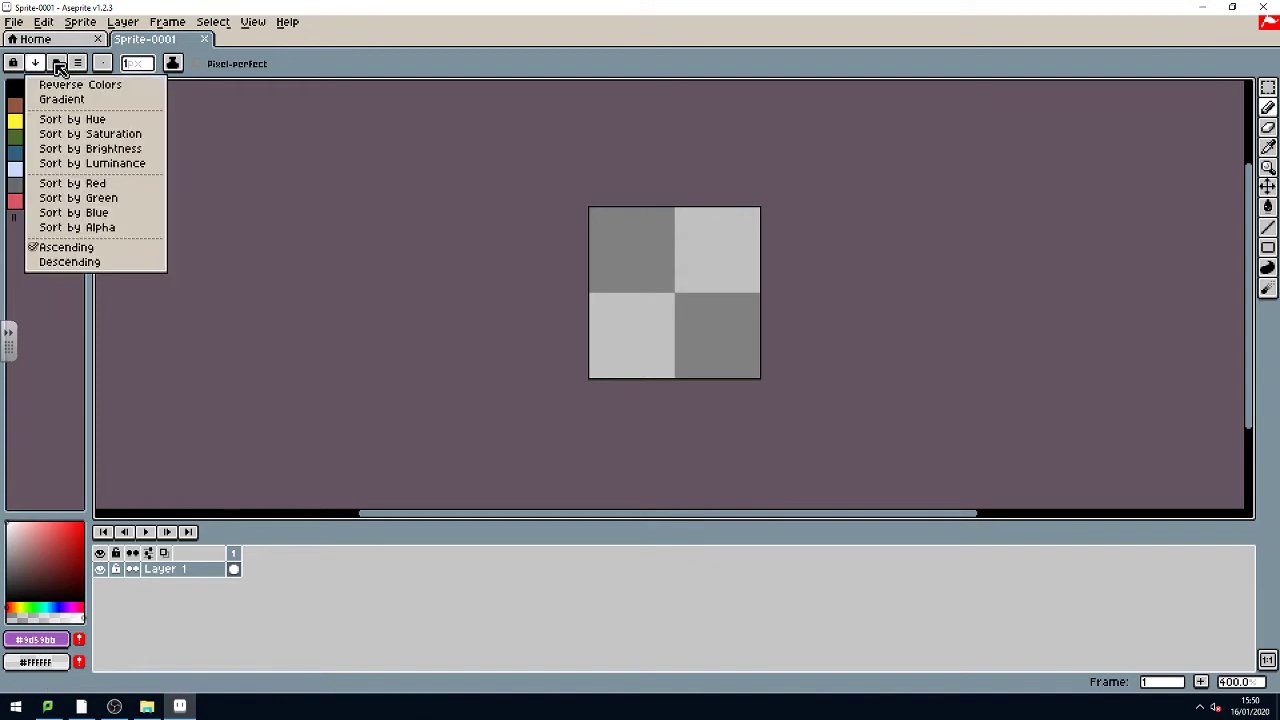
click(56, 63)
click(56, 63)
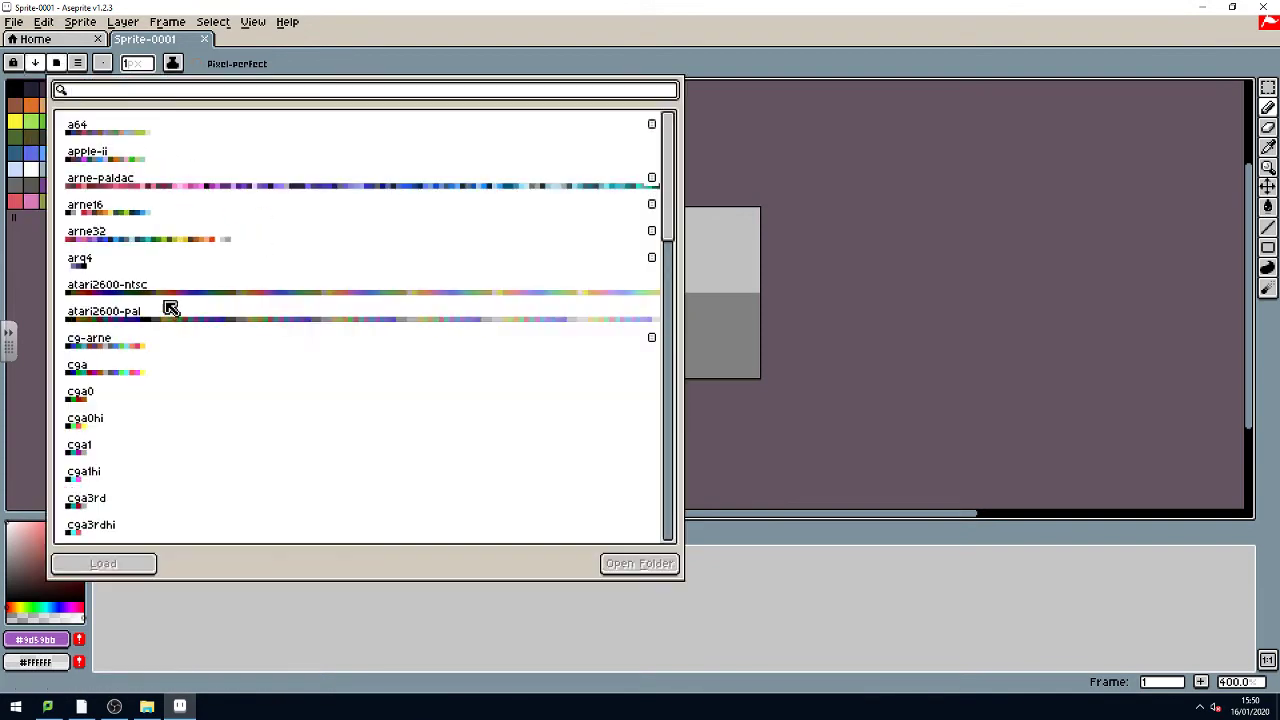
scroll(166, 302, down, 3)
scroll(166, 302, up, 3)
scroll(163, 305, down, 5)
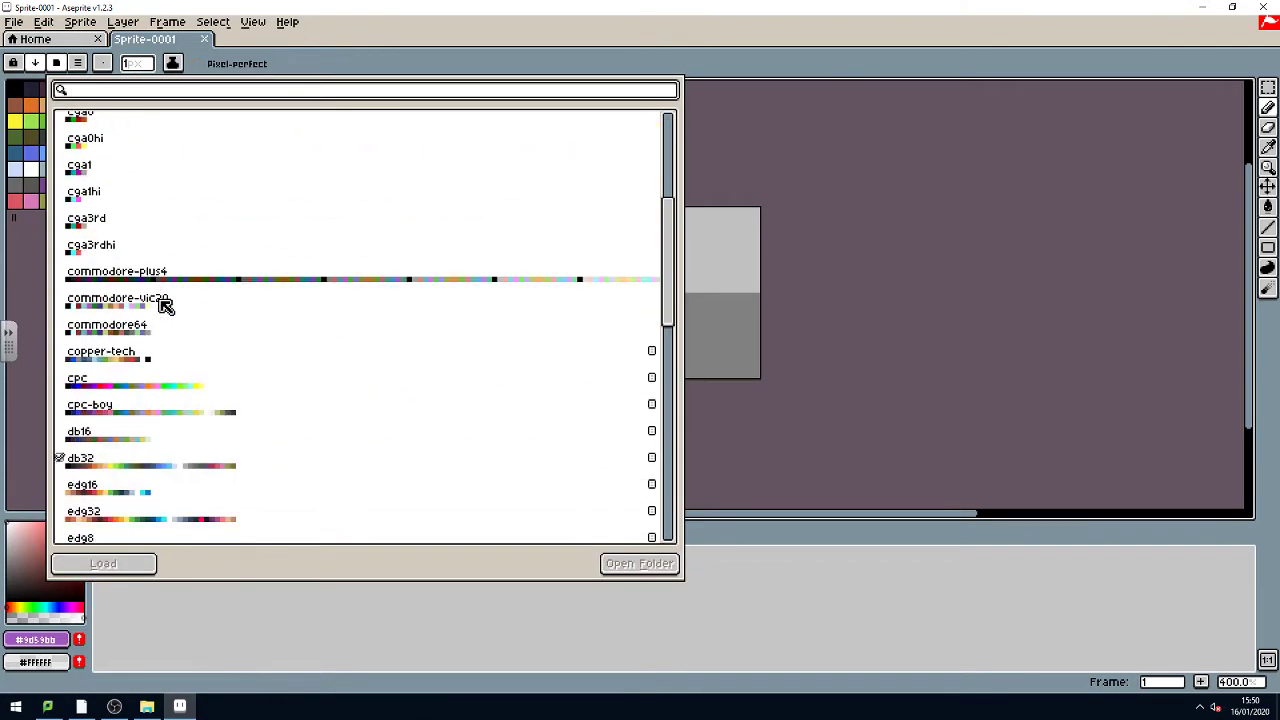
scroll(166, 302, down, 5)
click(141, 290)
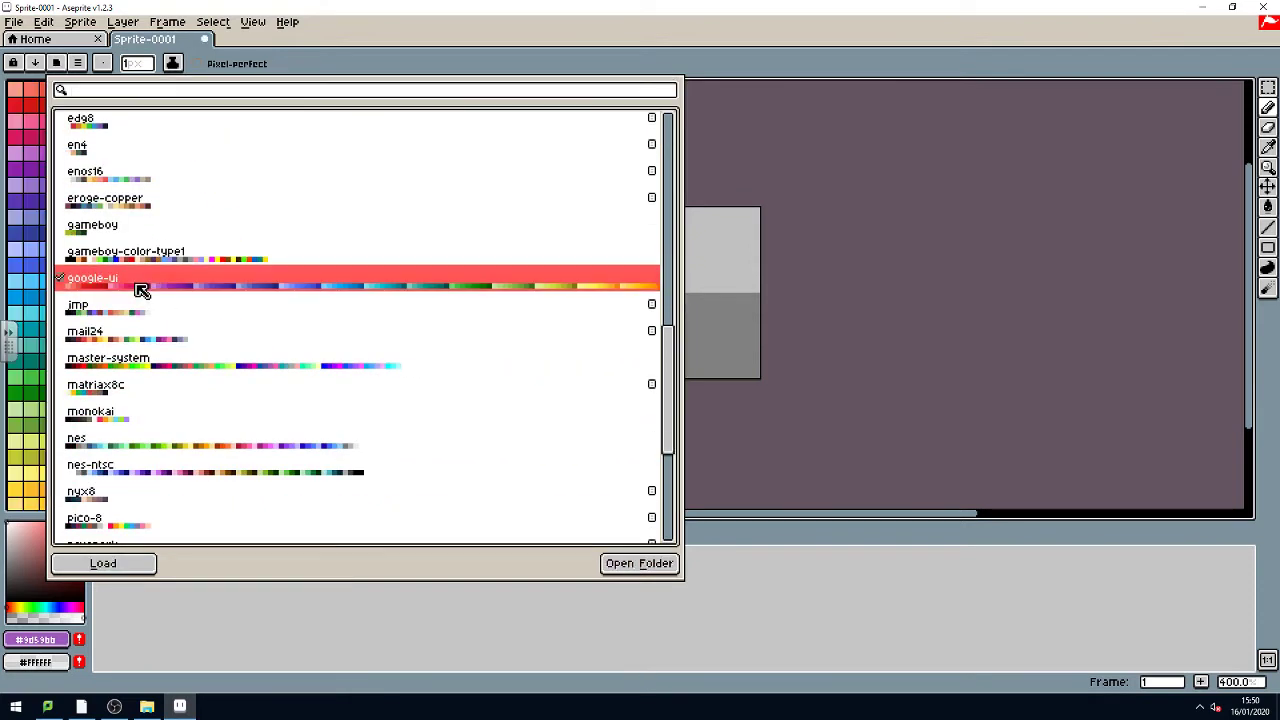
click(736, 627)
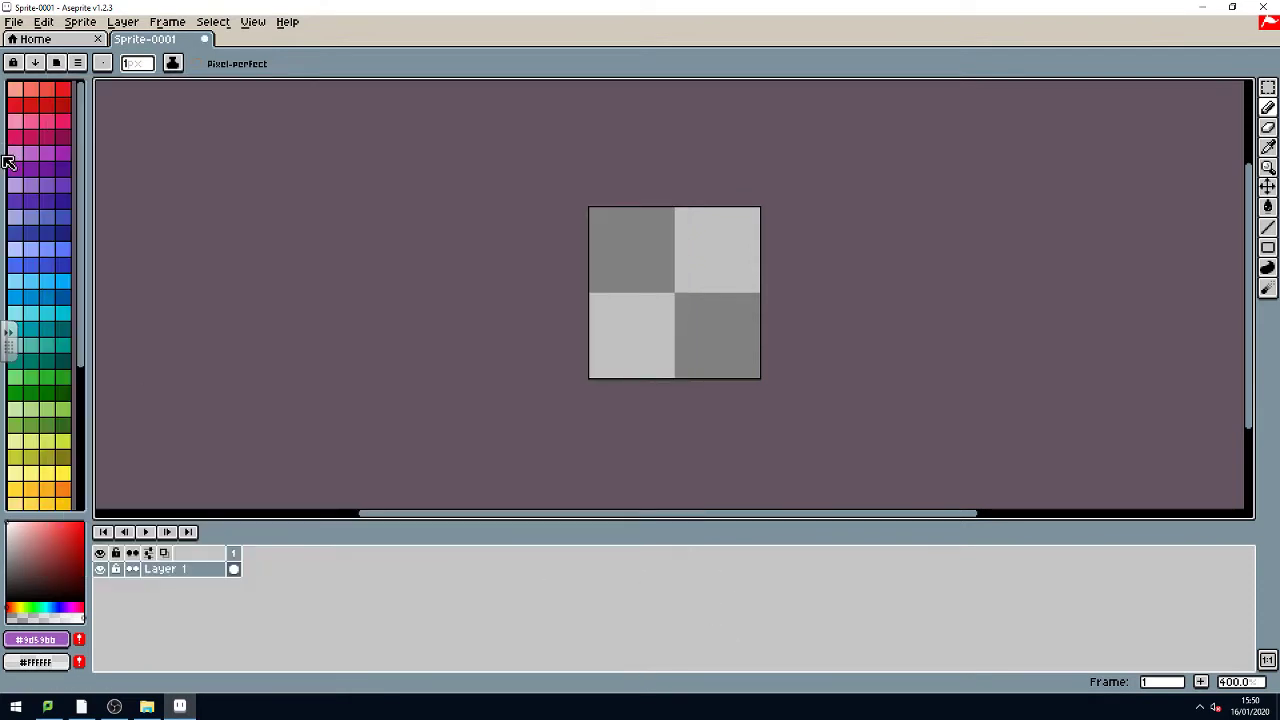
Step: Choose the green #42bd41 from the palette as the foreground colour and lower its opacity to make it semi-transparent
scroll(43, 266, down, 4)
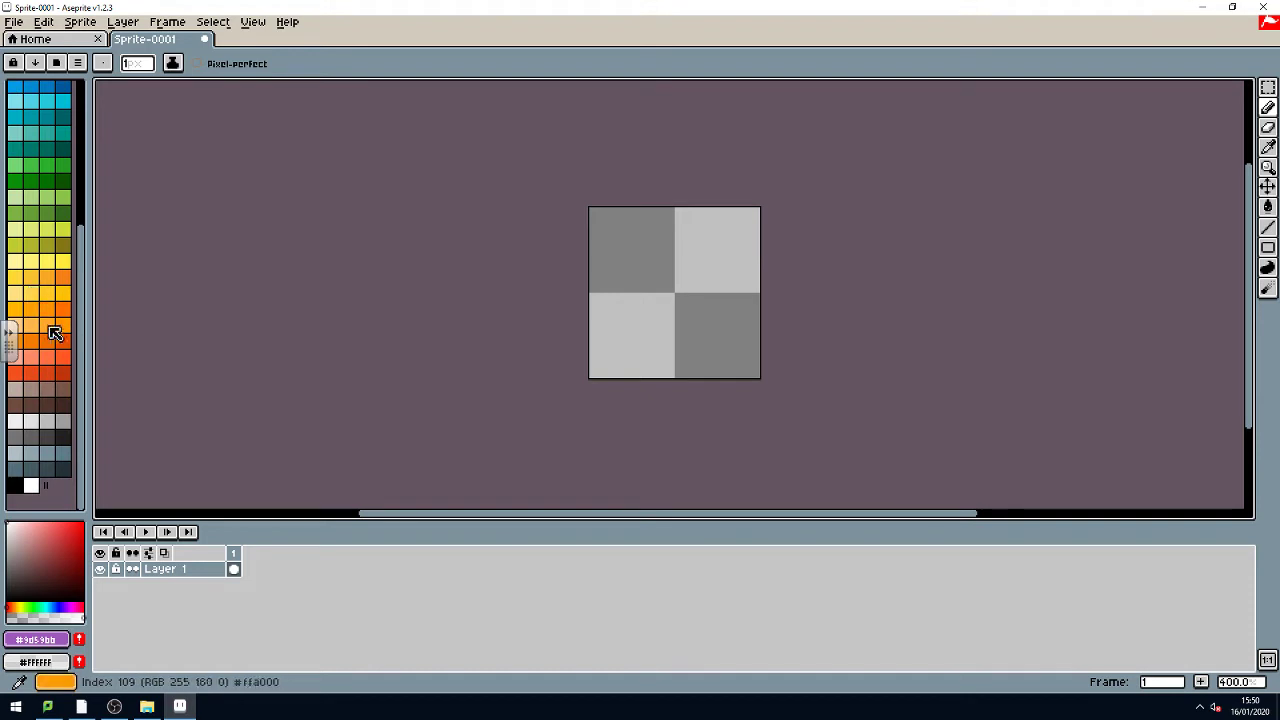
click(62, 357)
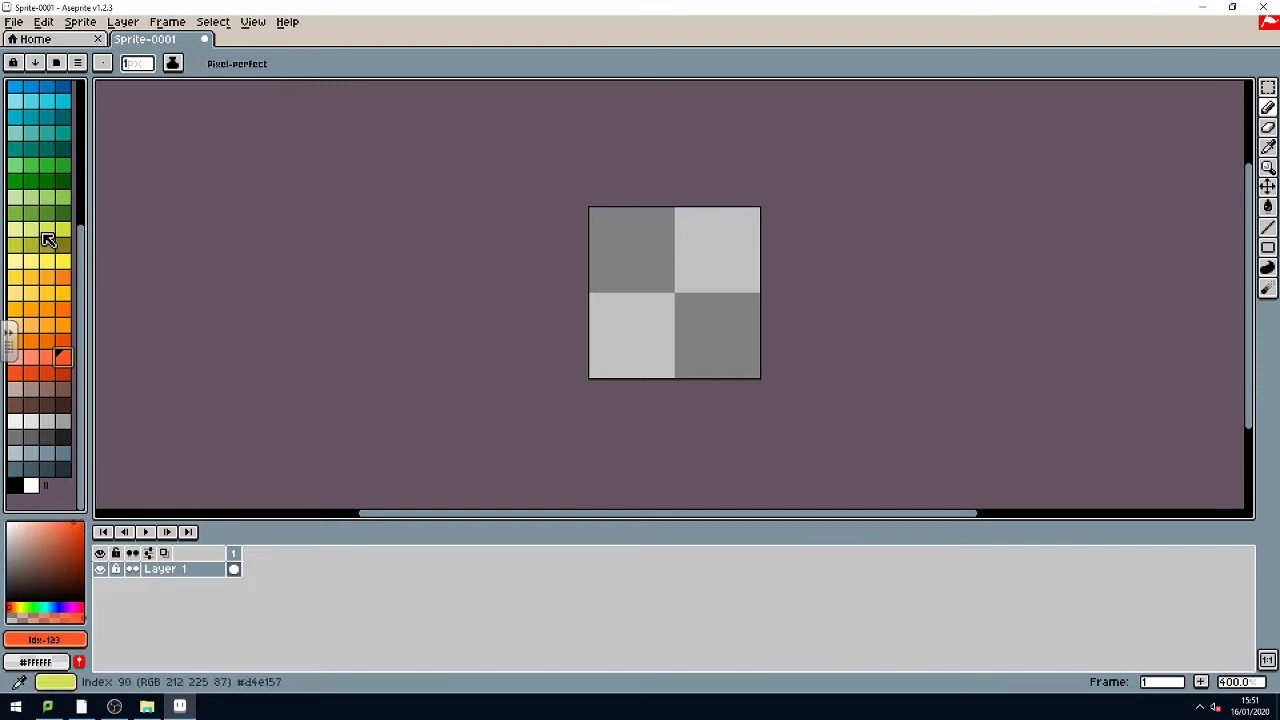
click(31, 165)
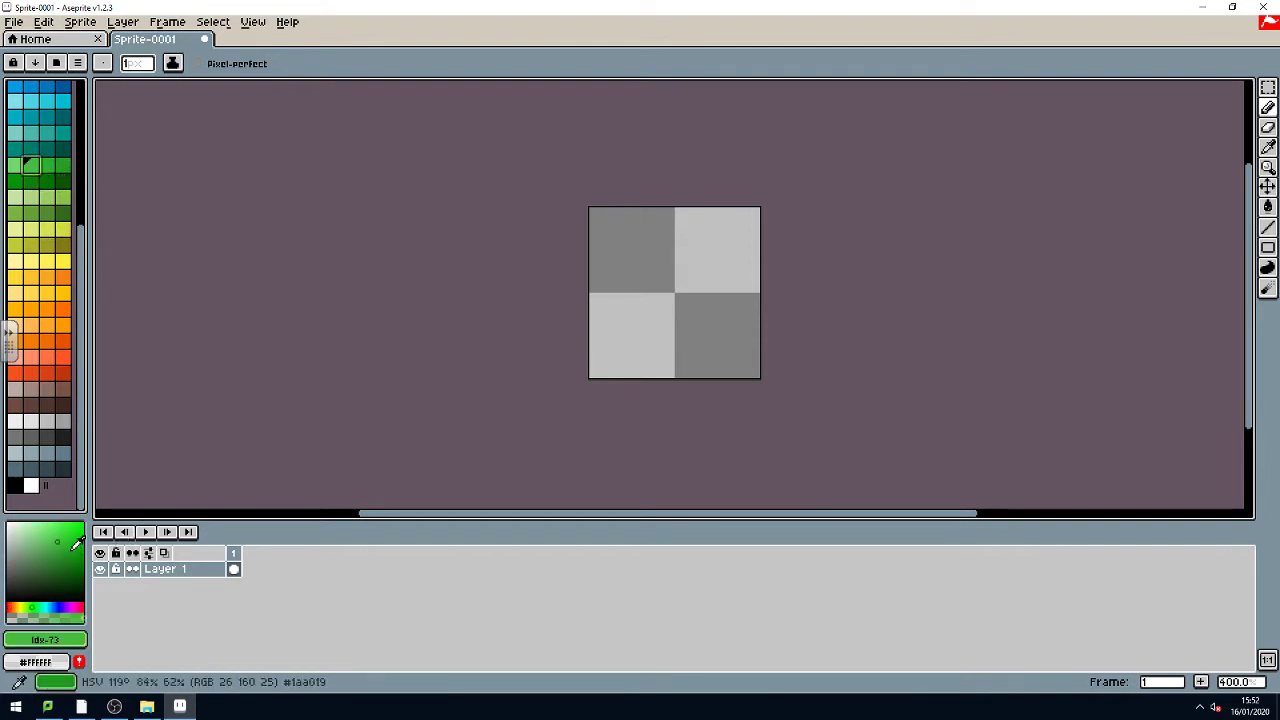
click(64, 616)
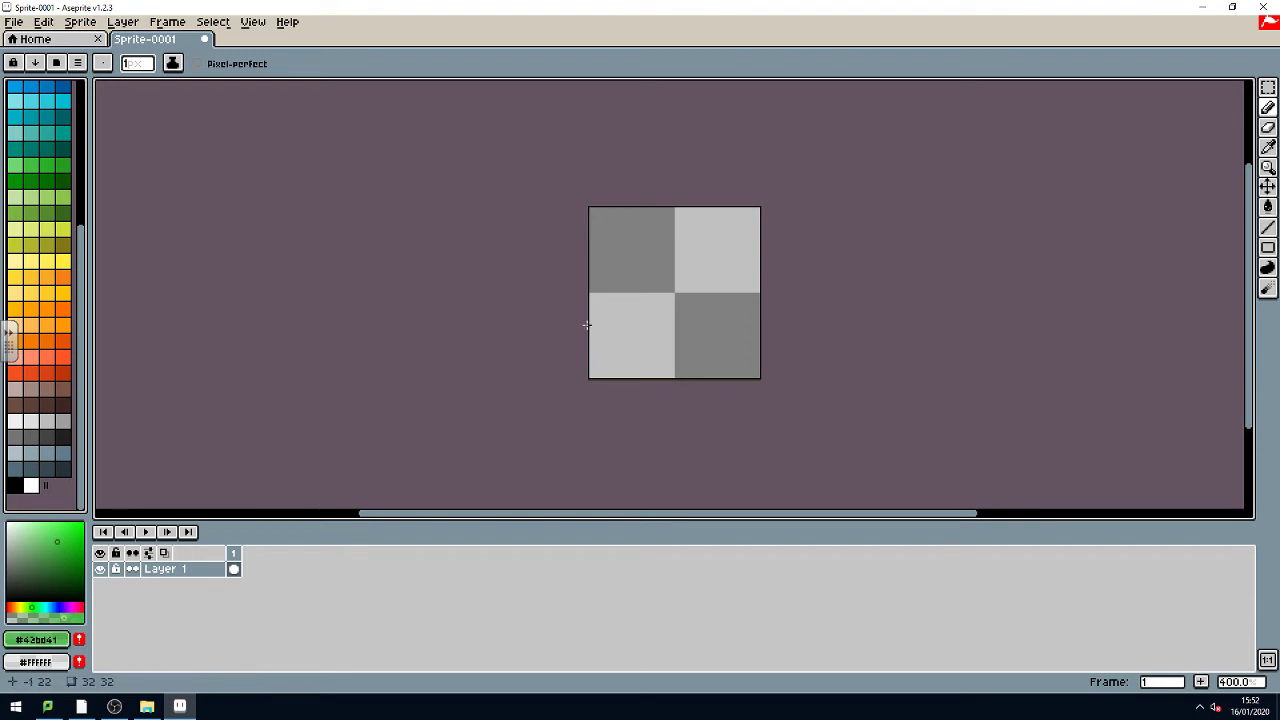
Step: Try freehand pencil strokes in the semi-transparent green on the canvas and clear the whole drawing
mouse_move(598, 218)
mouse_down()
mouse_move(636, 226)
mouse_move(682, 335)
mouse_move(654, 290)
mouse_move(726, 316)
mouse_move(670, 332)
mouse_move(674, 311)
mouse_move(699, 305)
mouse_move(646, 318)
mouse_move(646, 330)
mouse_move(751, 324)
mouse_move(602, 310)
mouse_move(581, 296)
mouse_move(696, 282)
mouse_move(532, 221)
mouse_move(570, 253)
mouse_move(604, 245)
mouse_move(640, 271)
mouse_up()
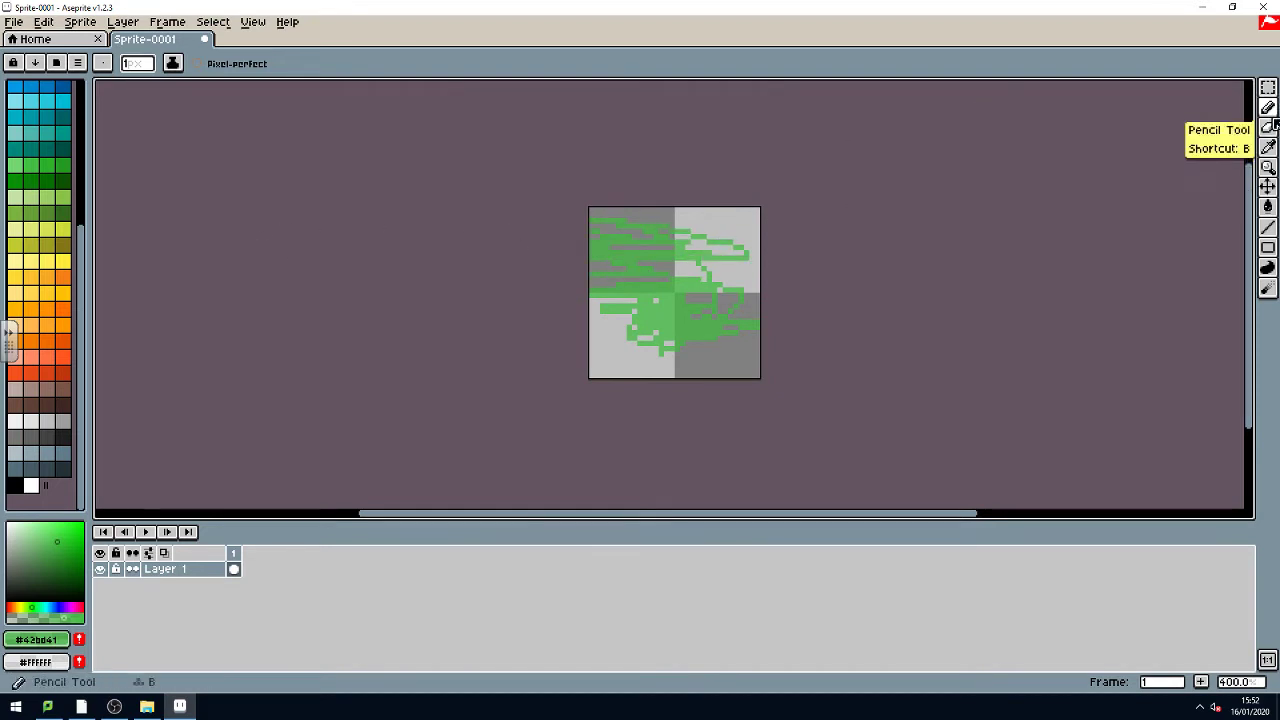
key(ctrl+a)
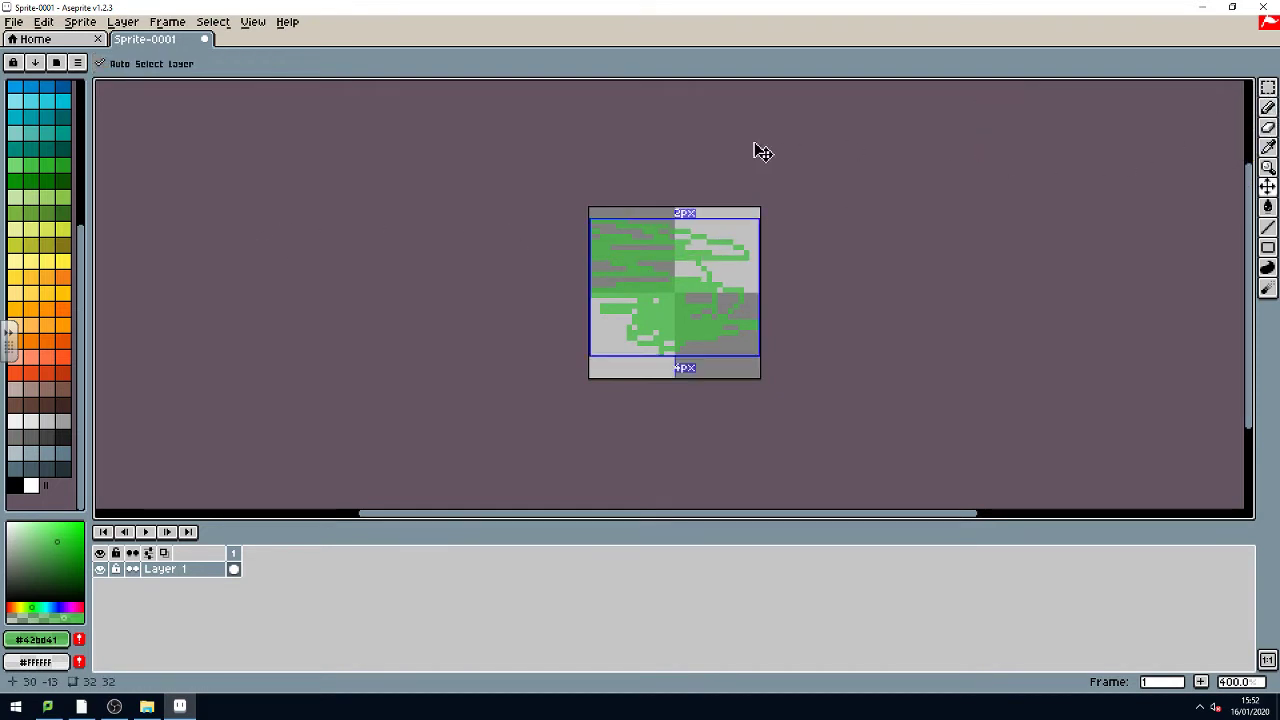
key(Delete)
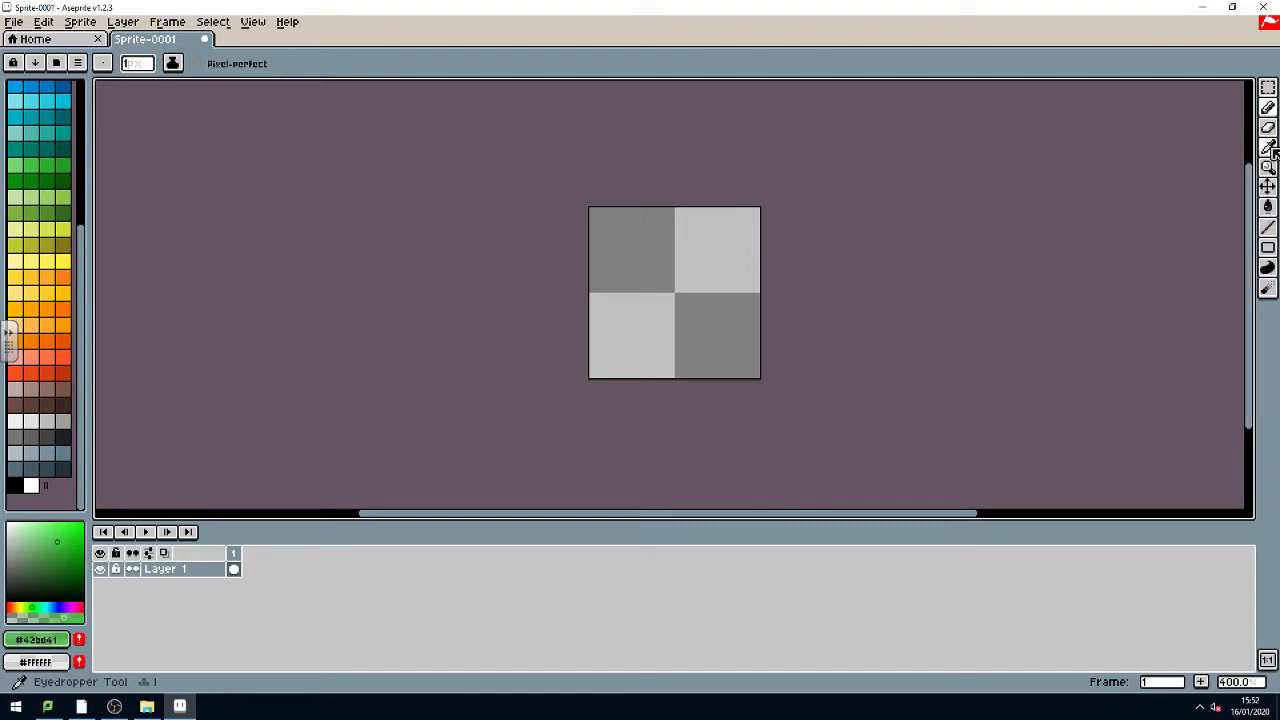
Step: Try an outlined green rectangle in the upper-right part of the canvas and undo it
click(1270, 256)
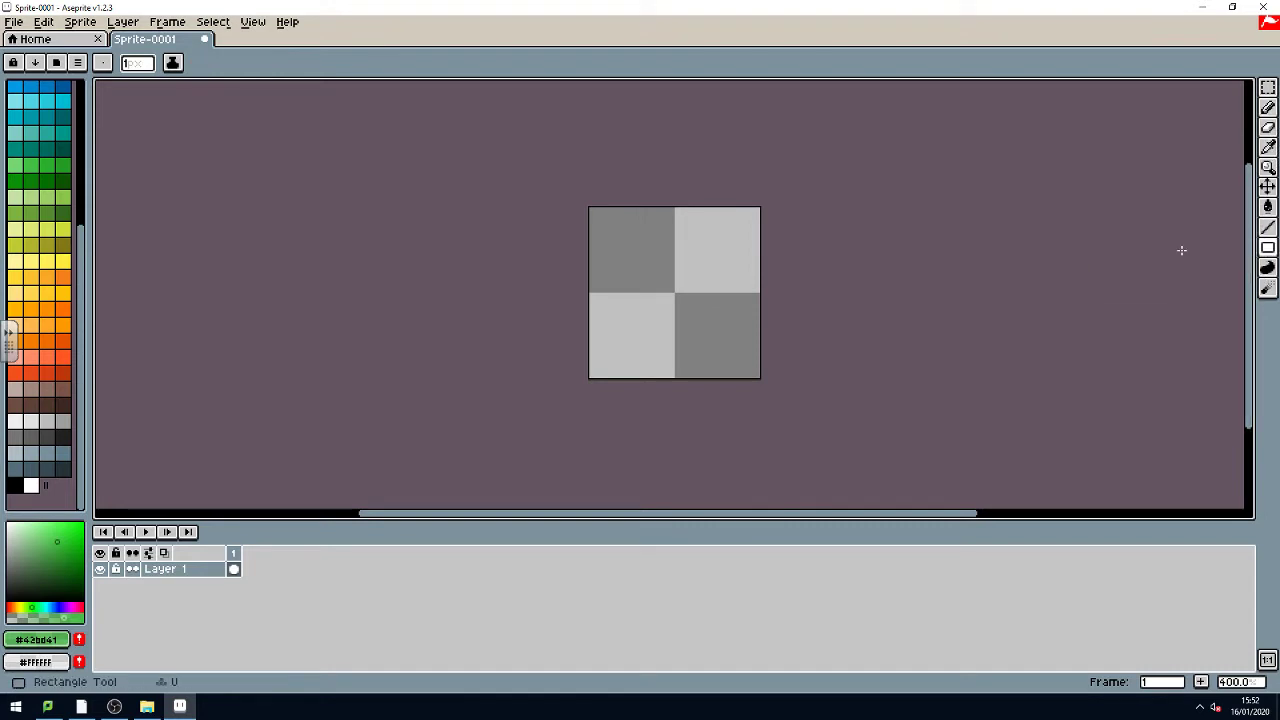
drag(697, 224, 760, 270)
key(ctrl)
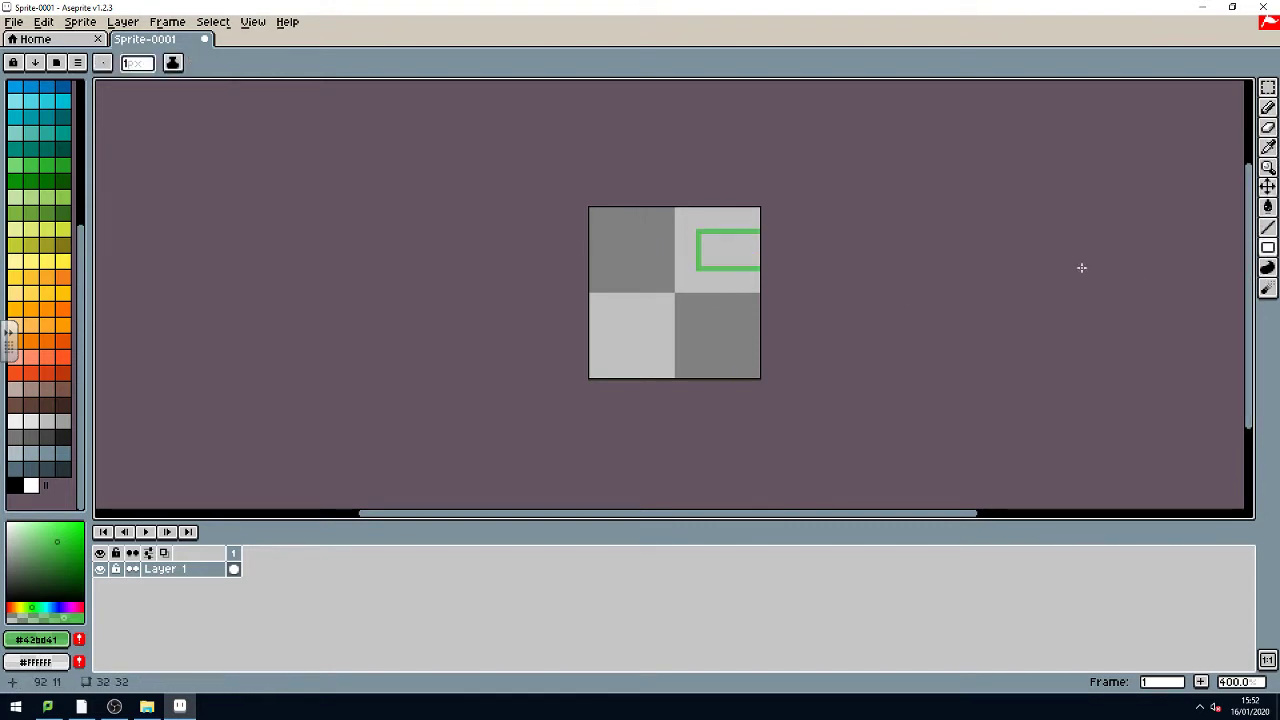
key(ctrl+z)
Step: Draw a semi-transparent green filled rectangle covering most of the canvas, leaving a thin margin on every side
click(1267, 247)
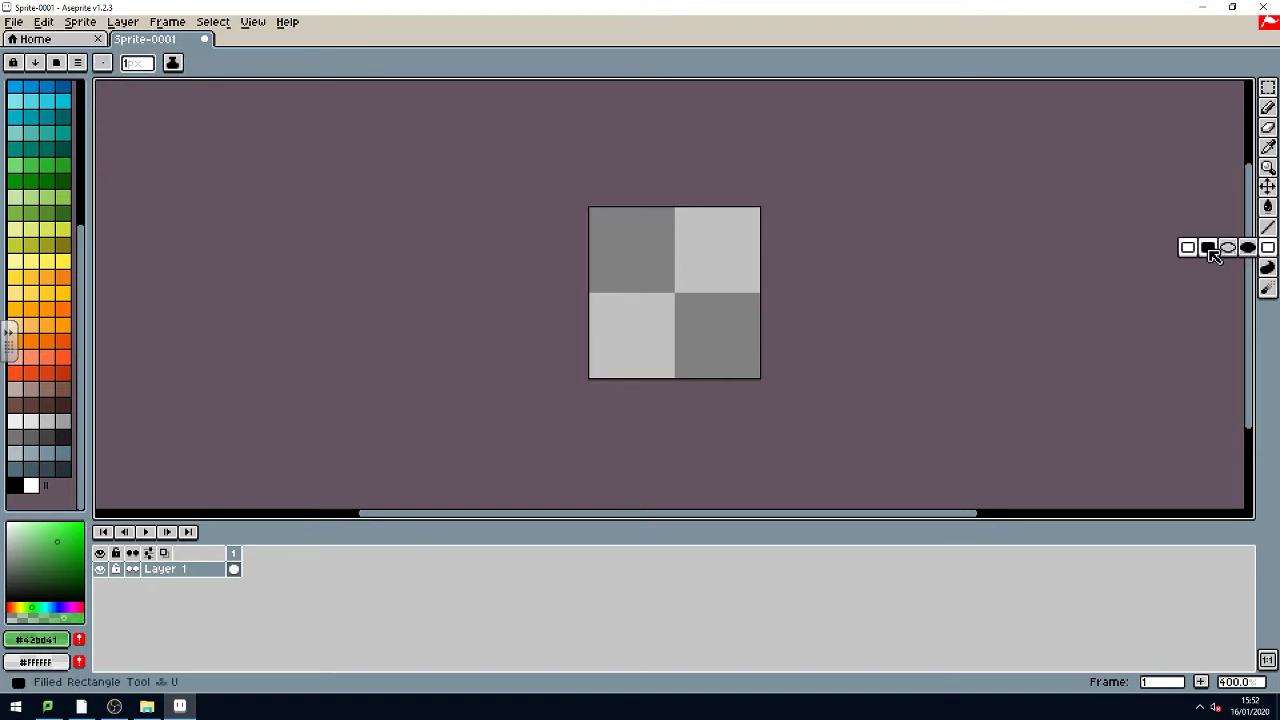
click(1213, 250)
drag(628, 253, 723, 357)
key(ctrl+z)
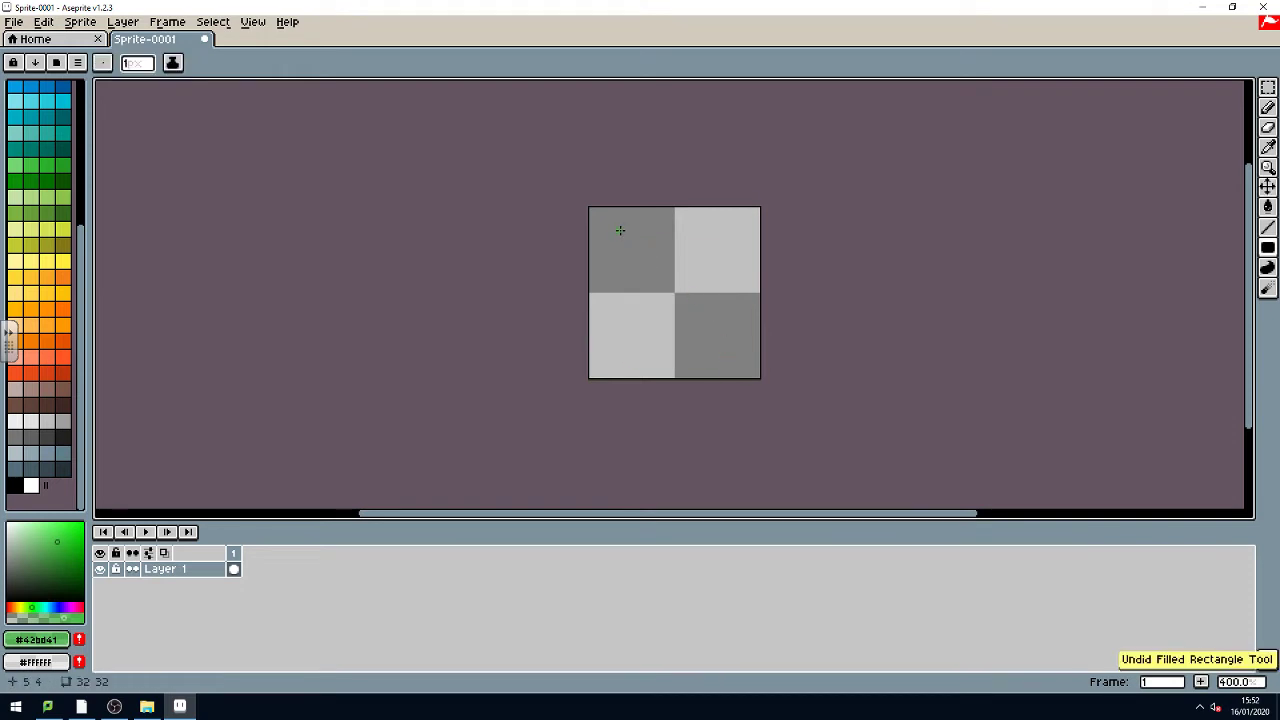
drag(620, 230, 748, 286)
key(ctrl+z)
drag(601, 220, 748, 371)
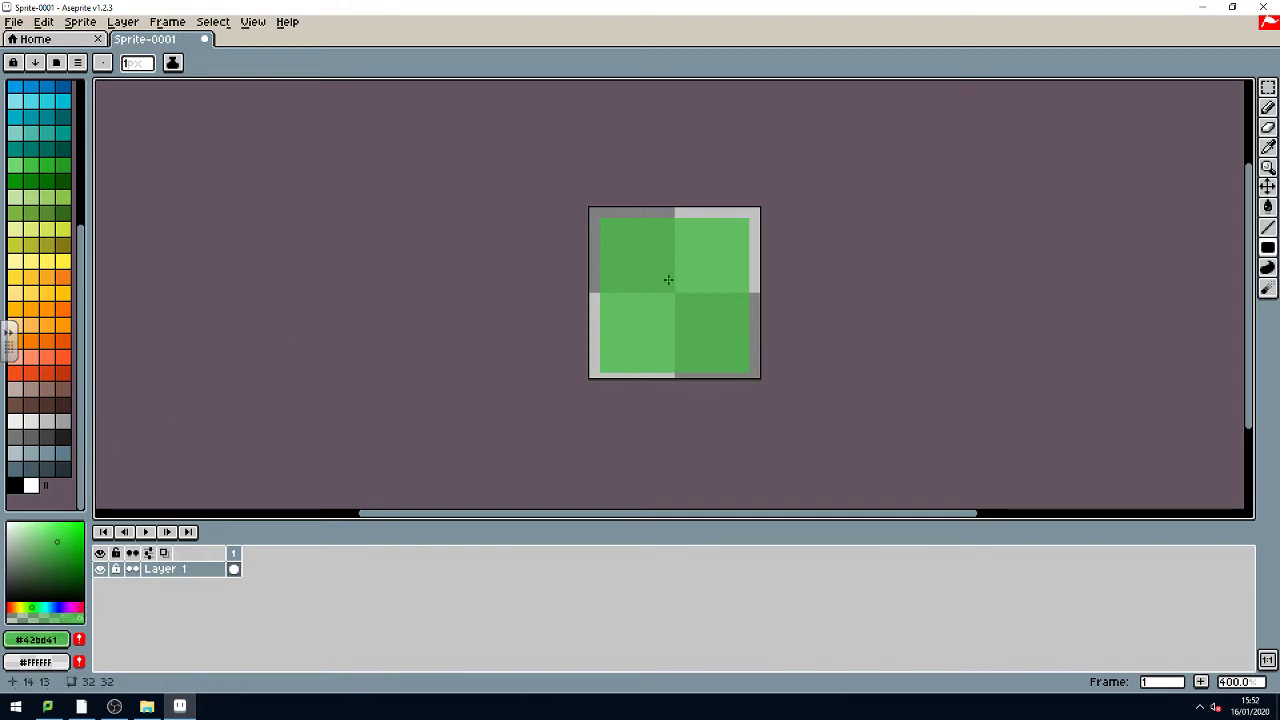
Step: Draw a smaller dark green filled rectangle in the middle of the light green square, using palette colour 79
drag(655, 273, 716, 337)
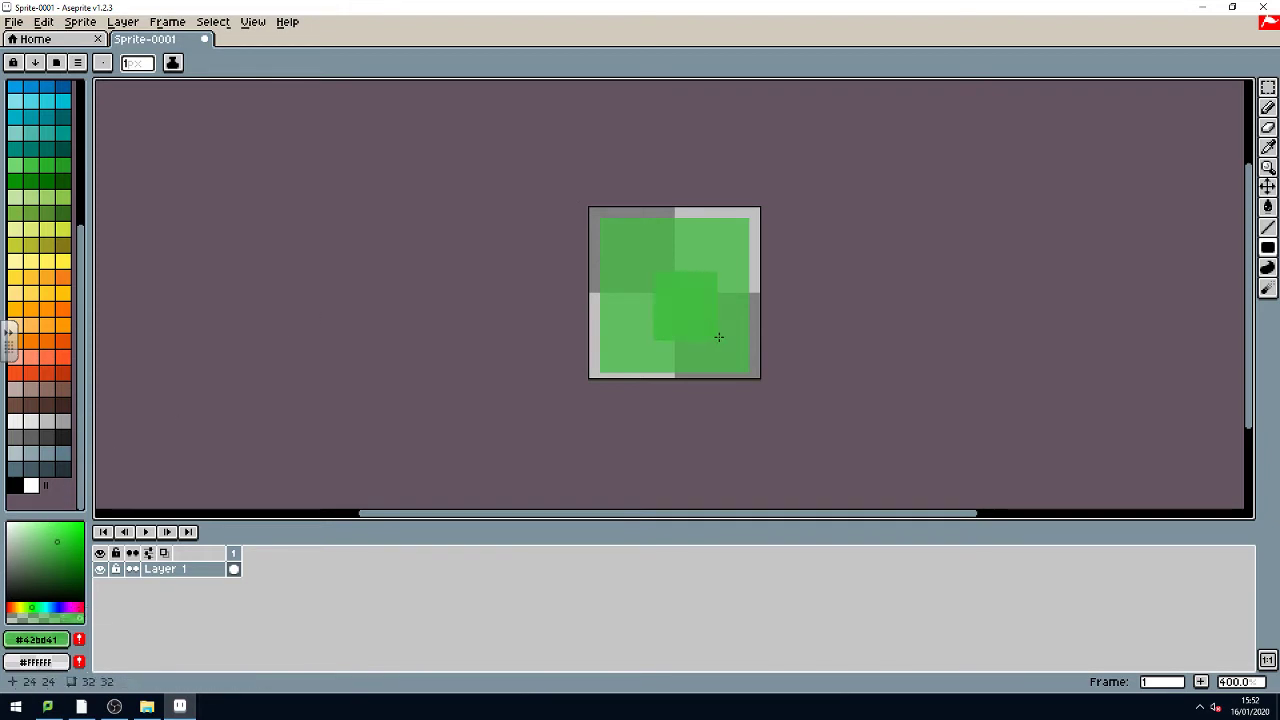
key(ctrl+z)
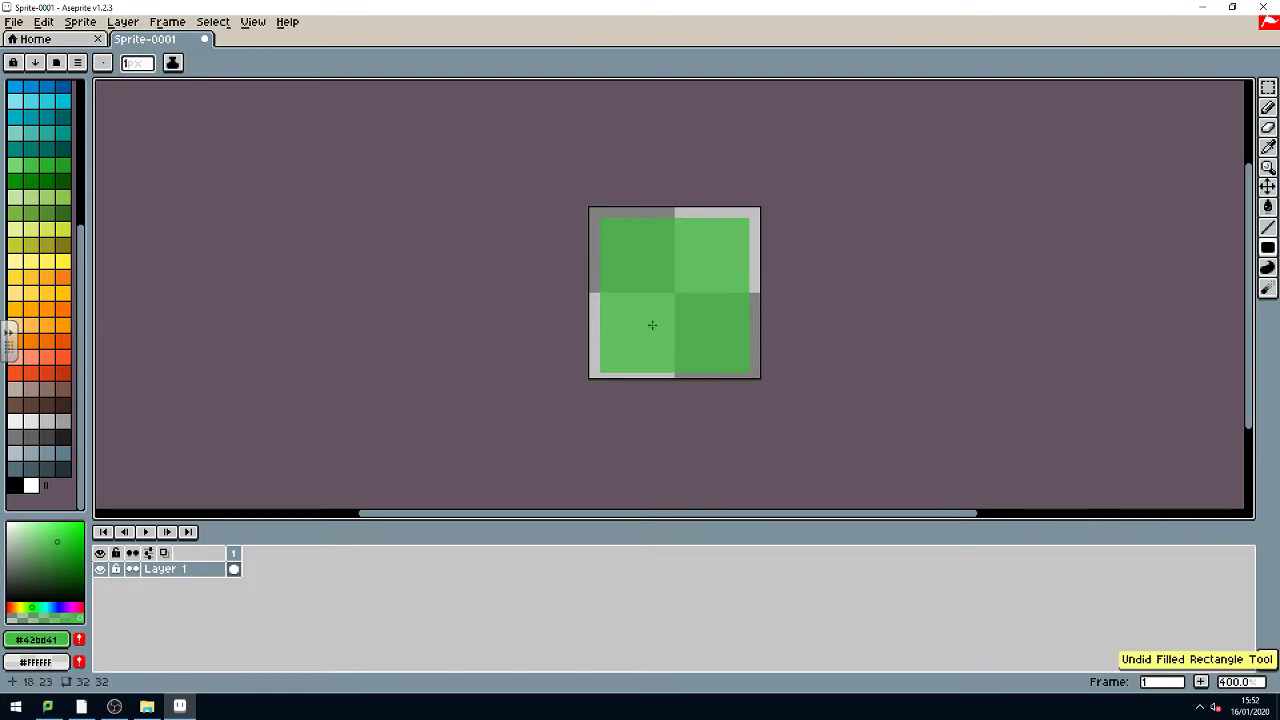
click(62, 180)
drag(648, 267, 707, 321)
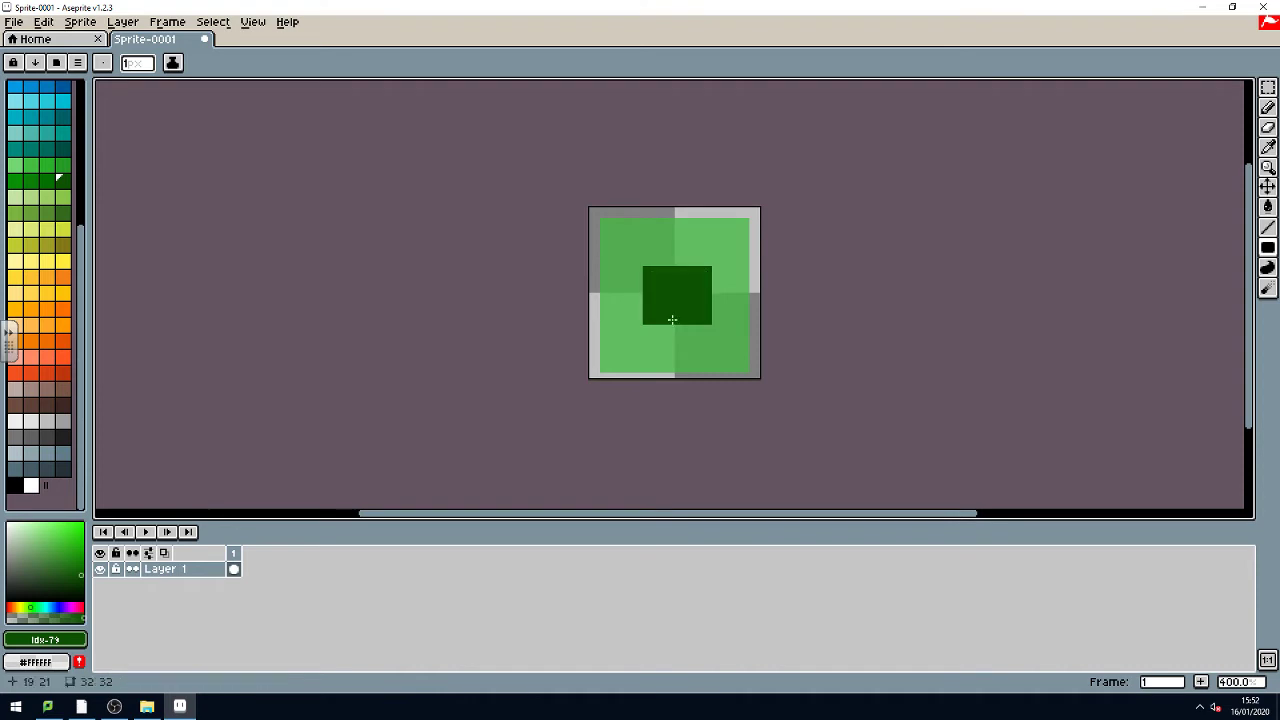
Step: Place two single white pixels as eyes on the dark green rectangle
click(31, 486)
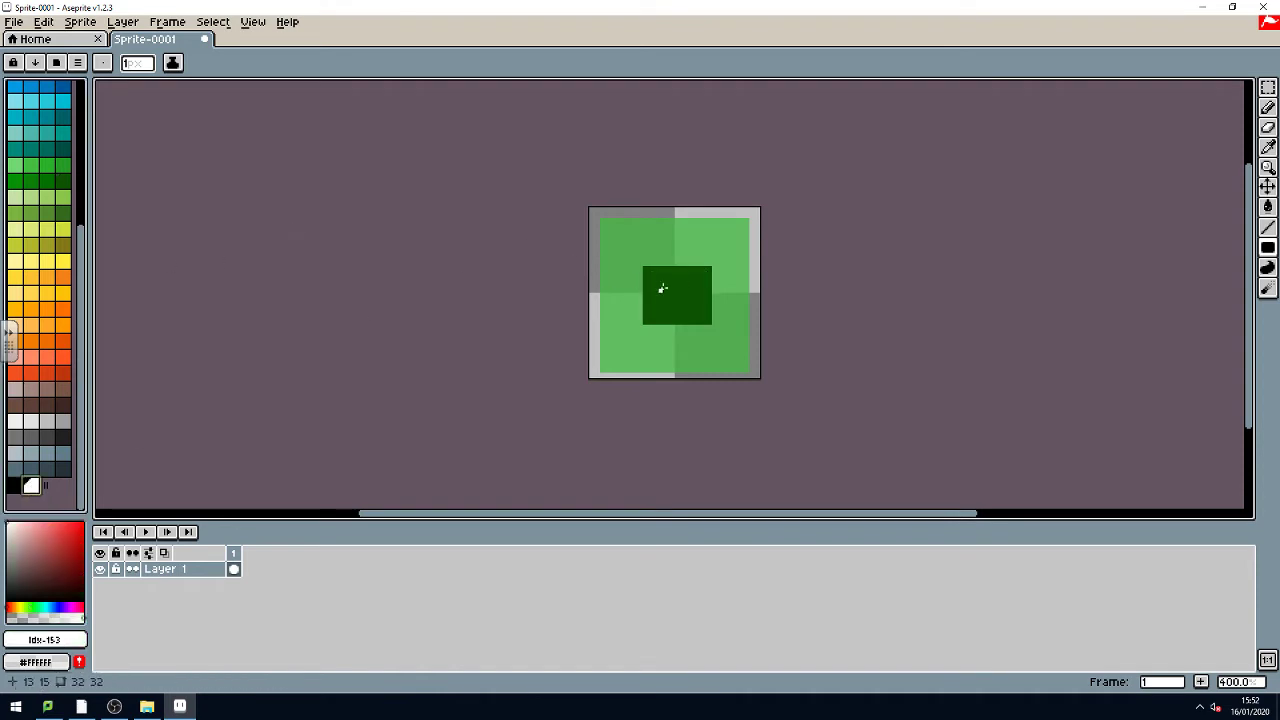
click(661, 289)
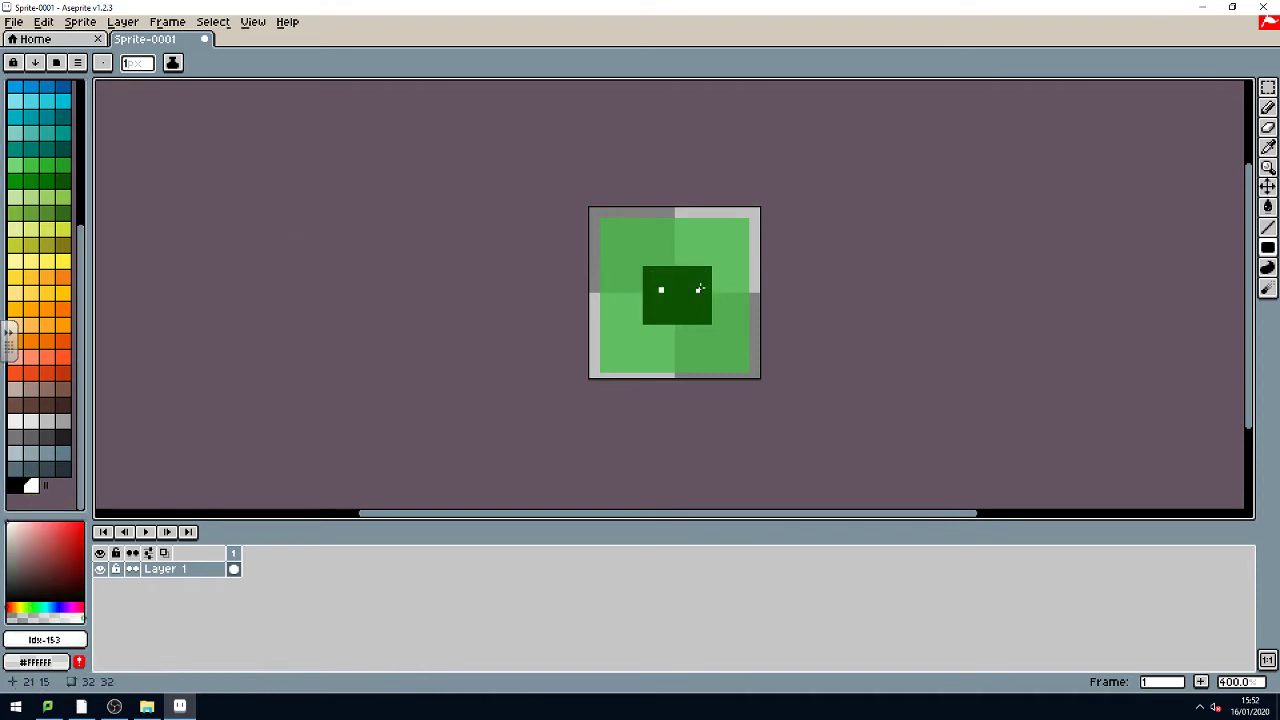
click(699, 289)
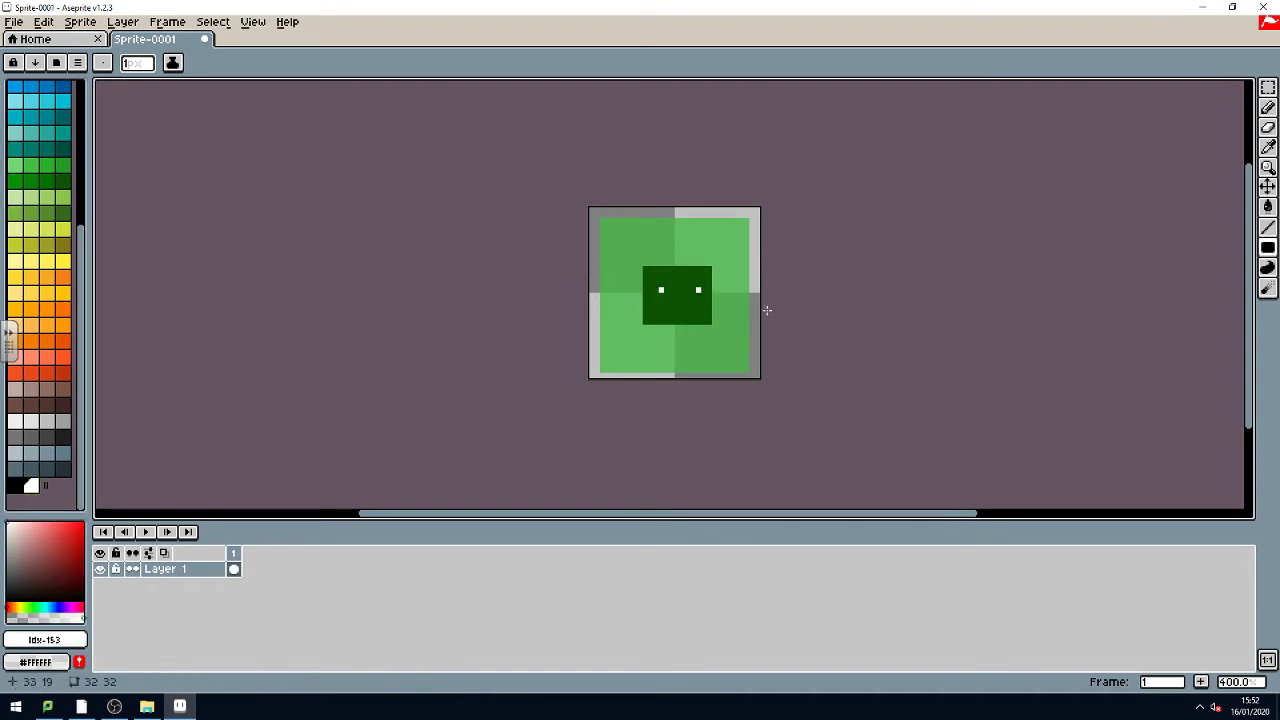
Step: Try black pixels just above the white eyes and undo them together with the white eye pixels
click(27, 489)
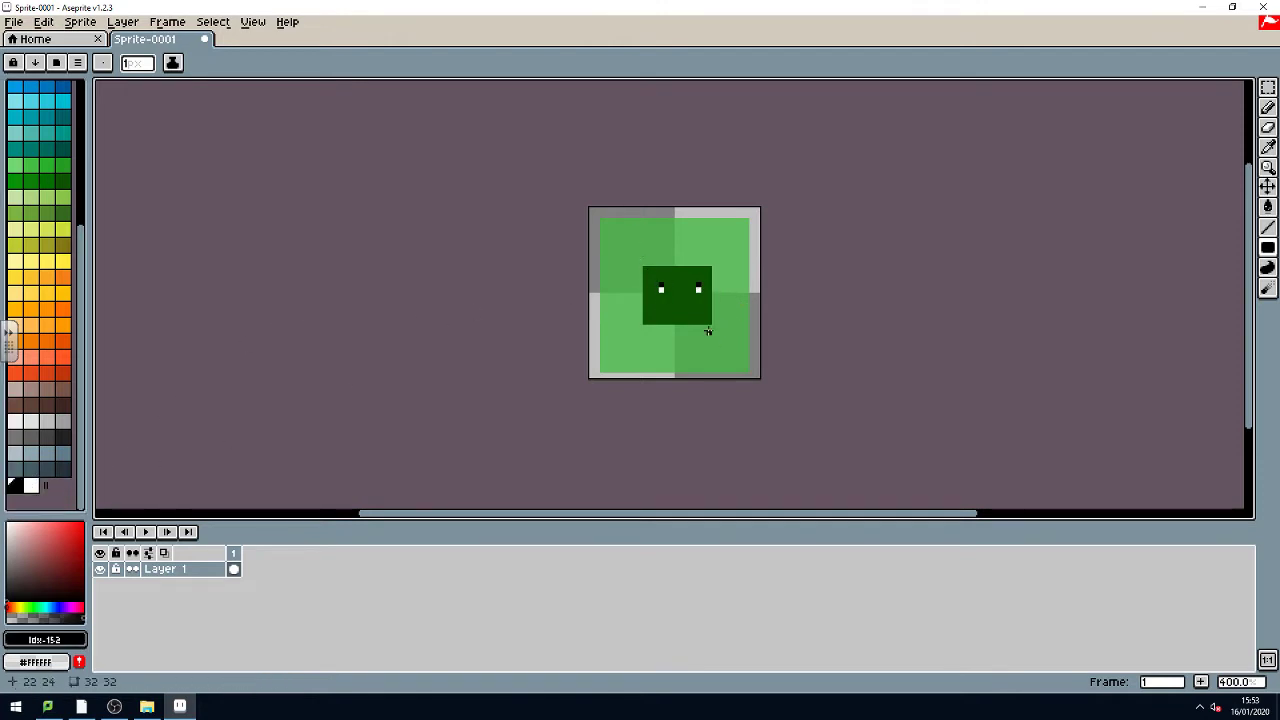
click(659, 282)
key(ctrl+z)
key(ctrl+z)
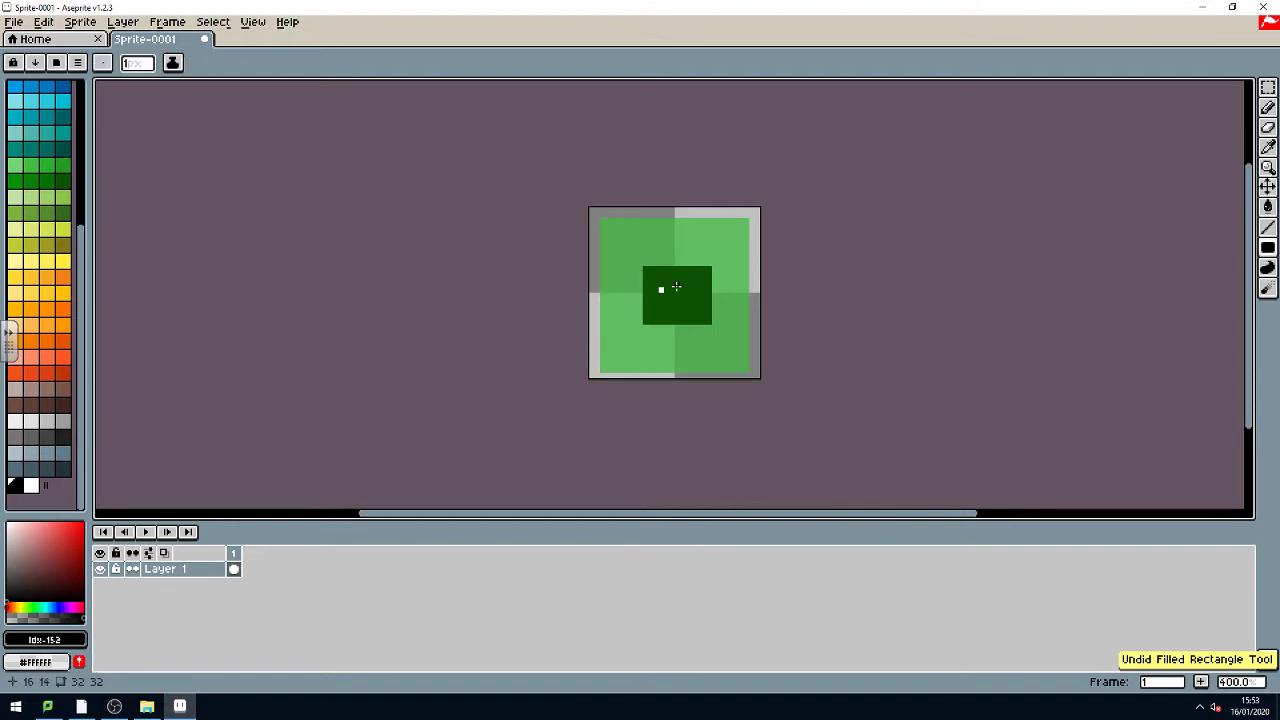
Step: Redraw both eyes on the dark green rectangle as two white pixels stacked above one black pixel
click(662, 294)
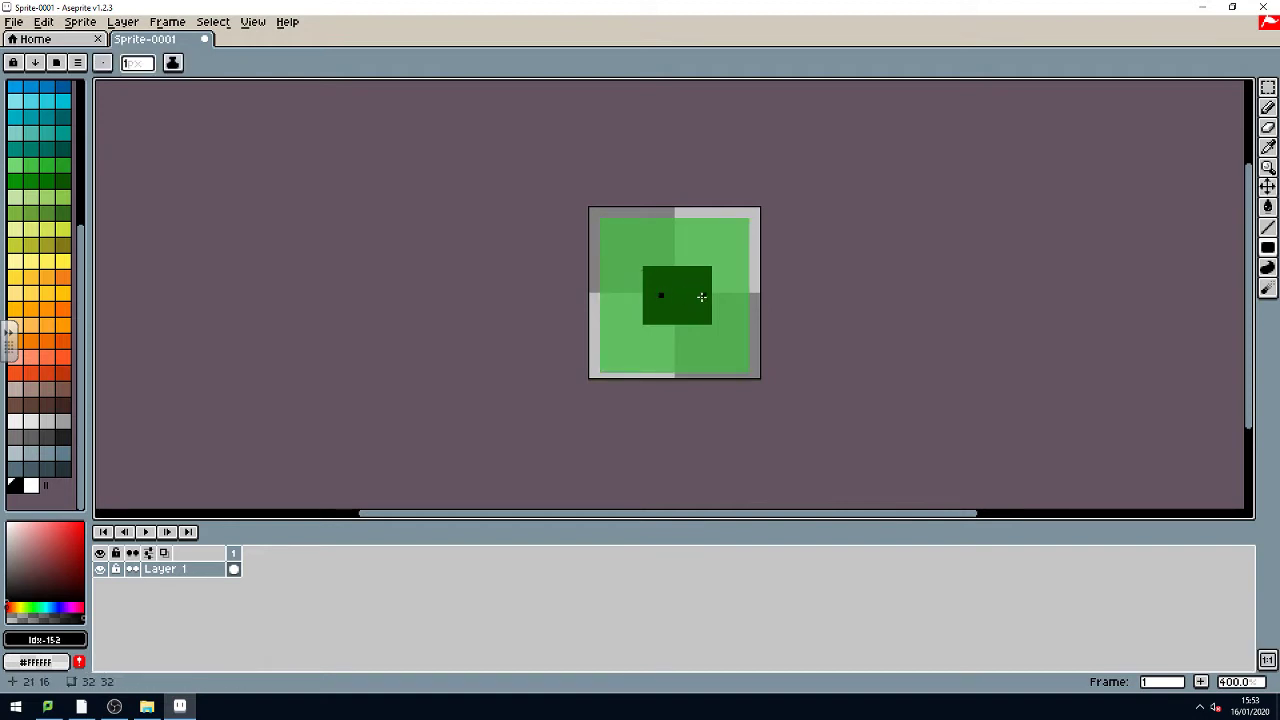
click(698, 295)
click(32, 486)
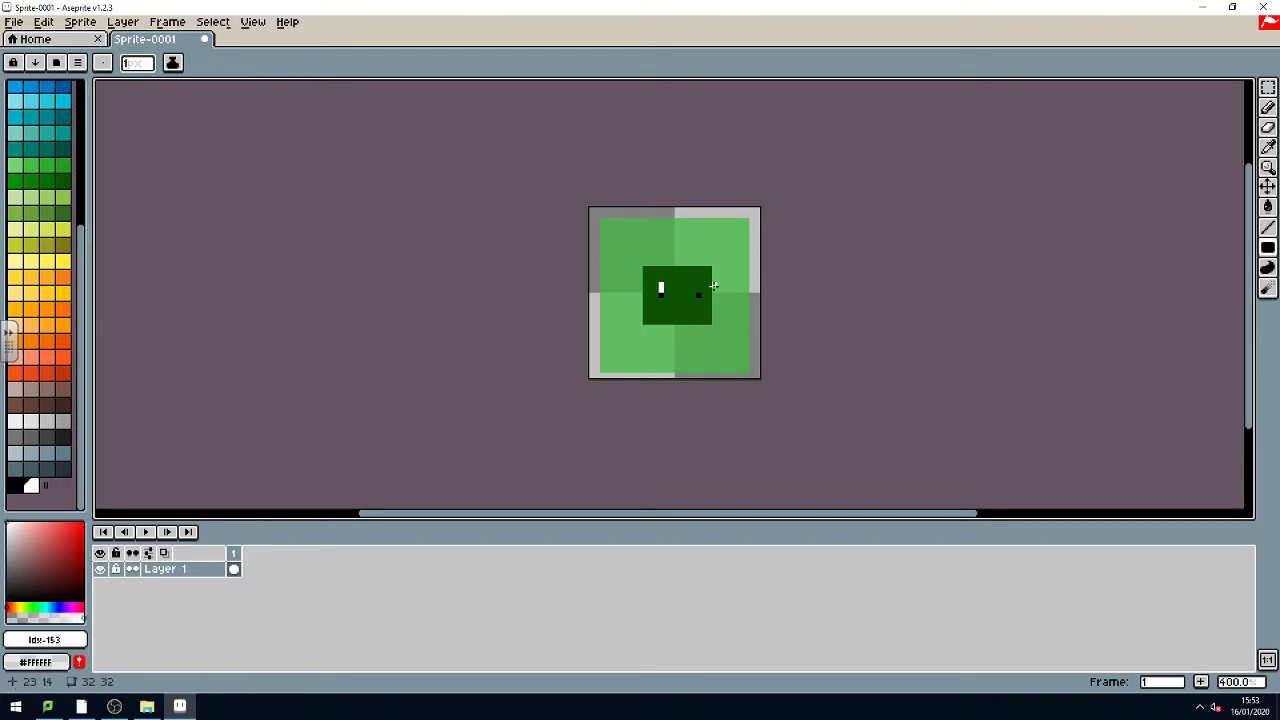
click(698, 290)
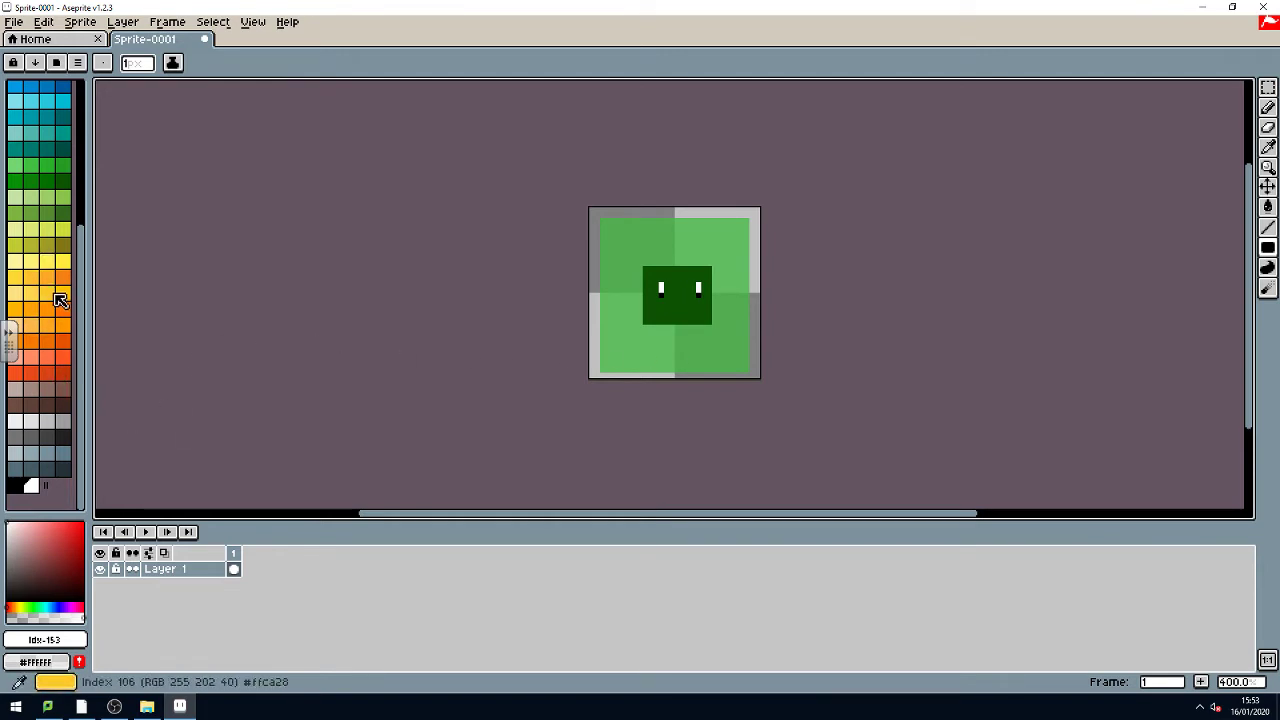
Step: Place a single salmon pixel, palette colour 0, centred below the eyes on the dark green face
scroll(55, 292, up, 5)
click(16, 89)
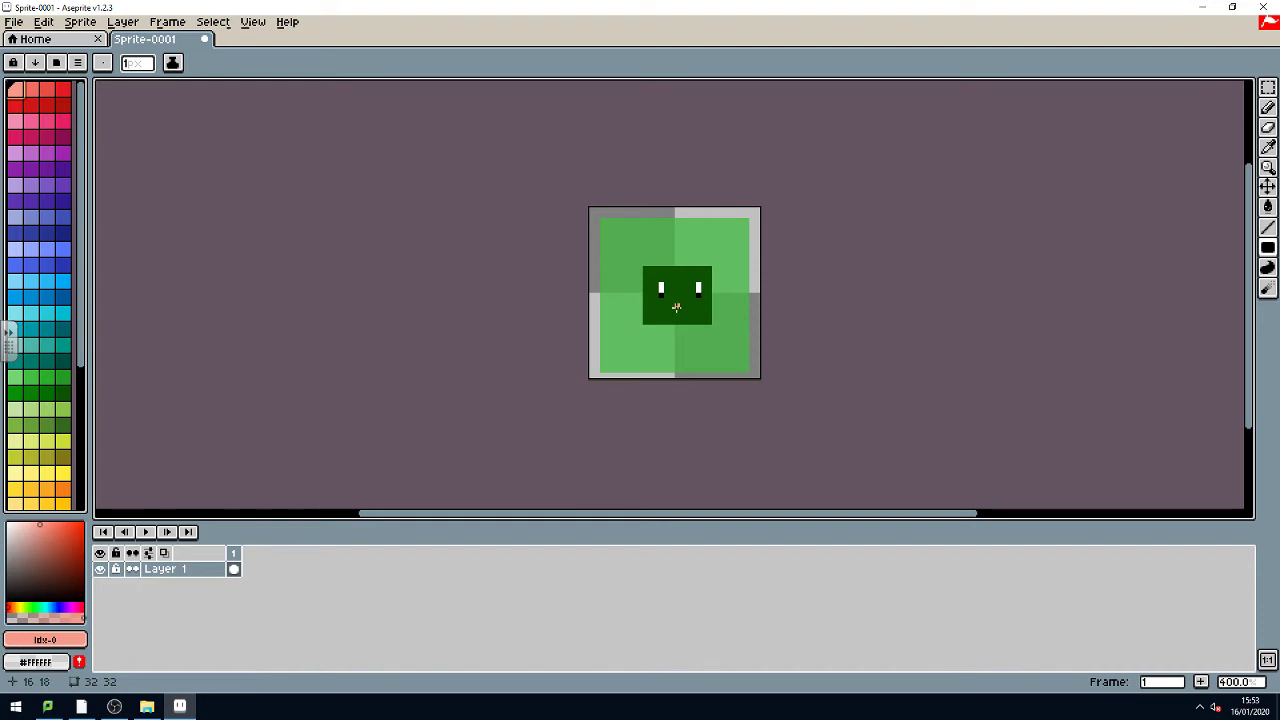
click(676, 306)
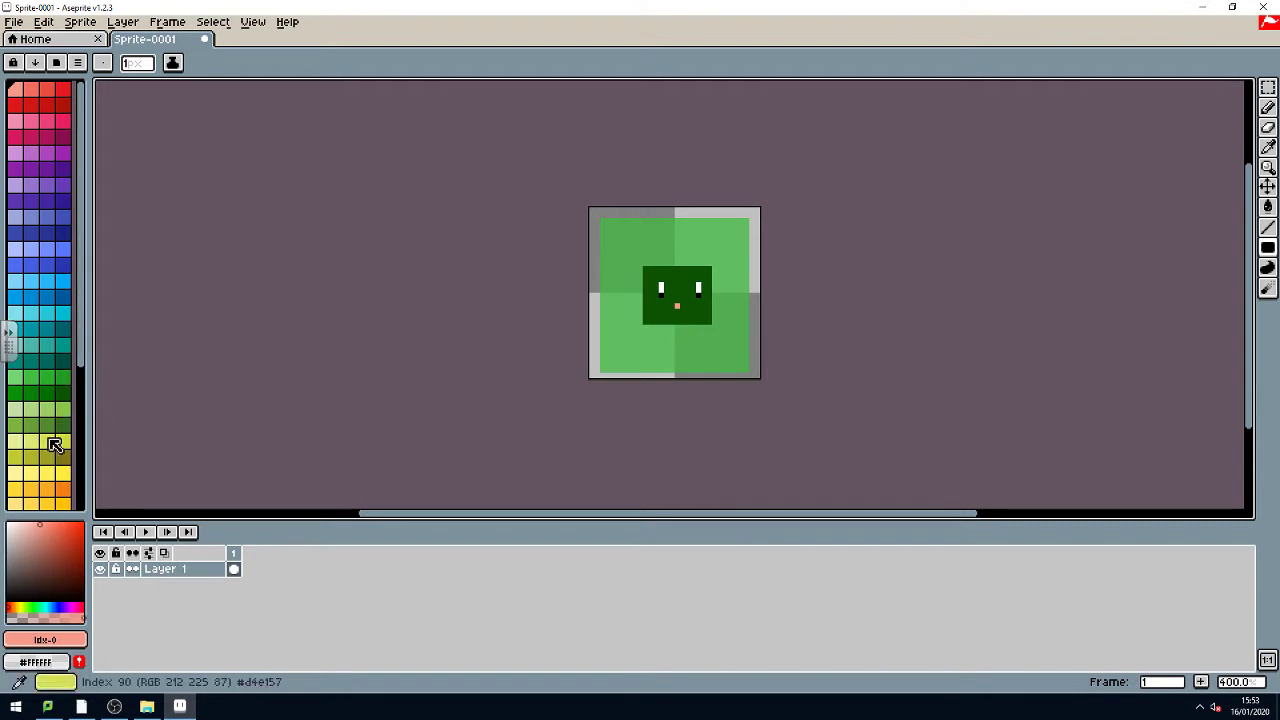
Step: Trim the light green square's corners and edges with a 2 px eraser to shape it into a rounded blob
click(1267, 107)
mouse_move(605, 223)
mouse_down()
mouse_move(611, 276)
mouse_move(589, 399)
mouse_move(642, 351)
mouse_move(605, 340)
mouse_move(605, 276)
mouse_move(602, 345)
mouse_up()
mouse_move(656, 226)
mouse_down()
mouse_move(611, 223)
mouse_move(674, 223)
mouse_move(728, 255)
mouse_move(743, 288)
mouse_move(733, 373)
mouse_move(744, 378)
mouse_move(749, 261)
mouse_move(706, 218)
mouse_move(743, 234)
mouse_move(738, 244)
mouse_move(717, 229)
mouse_move(743, 256)
mouse_move(616, 229)
mouse_up()
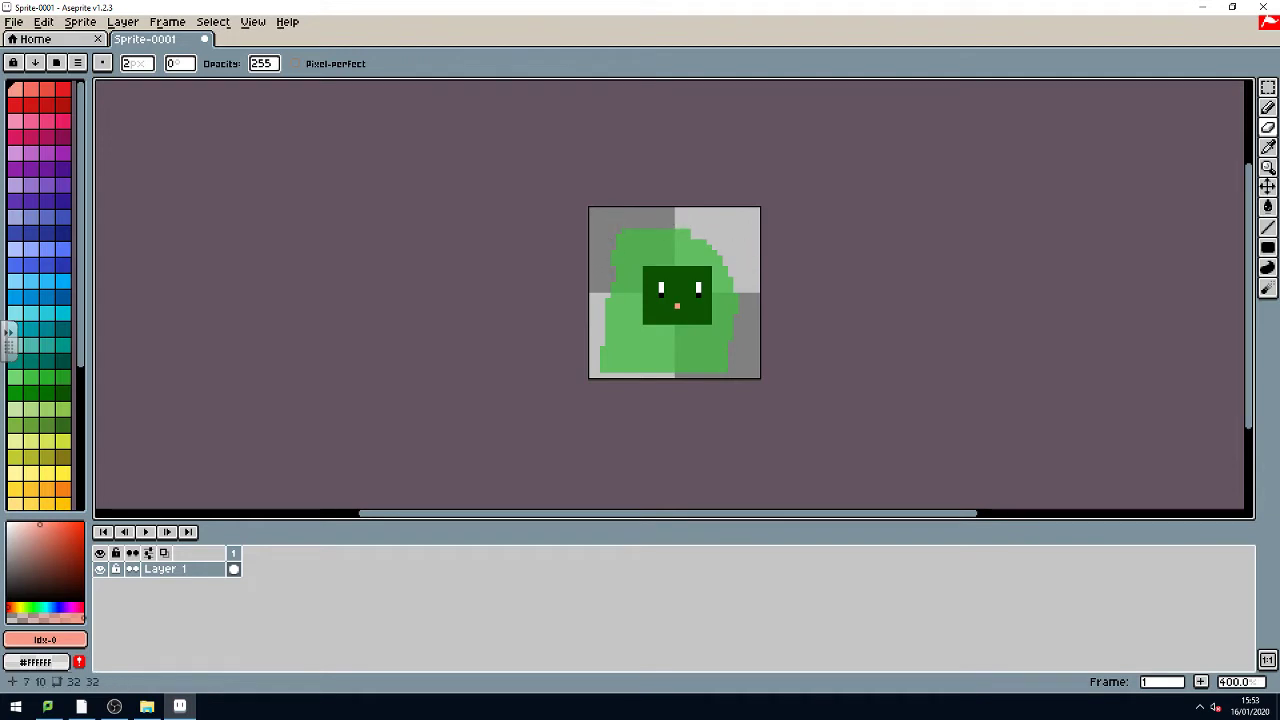
mouse_move(594, 356)
mouse_down()
mouse_move(757, 366)
mouse_move(623, 366)
mouse_move(603, 351)
mouse_move(621, 357)
mouse_move(608, 280)
mouse_move(634, 217)
mouse_move(766, 331)
mouse_move(669, 362)
mouse_move(711, 357)
mouse_move(706, 366)
mouse_move(648, 362)
mouse_move(728, 351)
mouse_up()
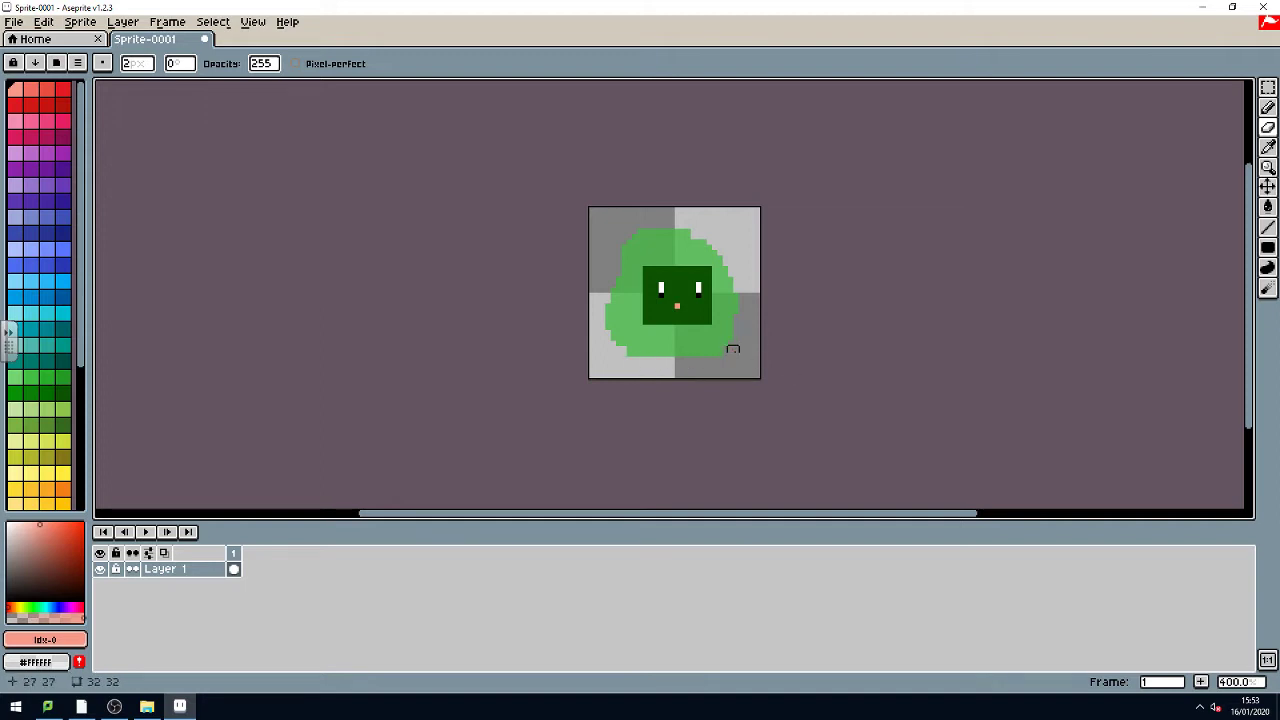
mouse_move(623, 351)
mouse_down()
mouse_move(614, 240)
mouse_move(609, 254)
mouse_move(669, 220)
mouse_move(726, 311)
mouse_up()
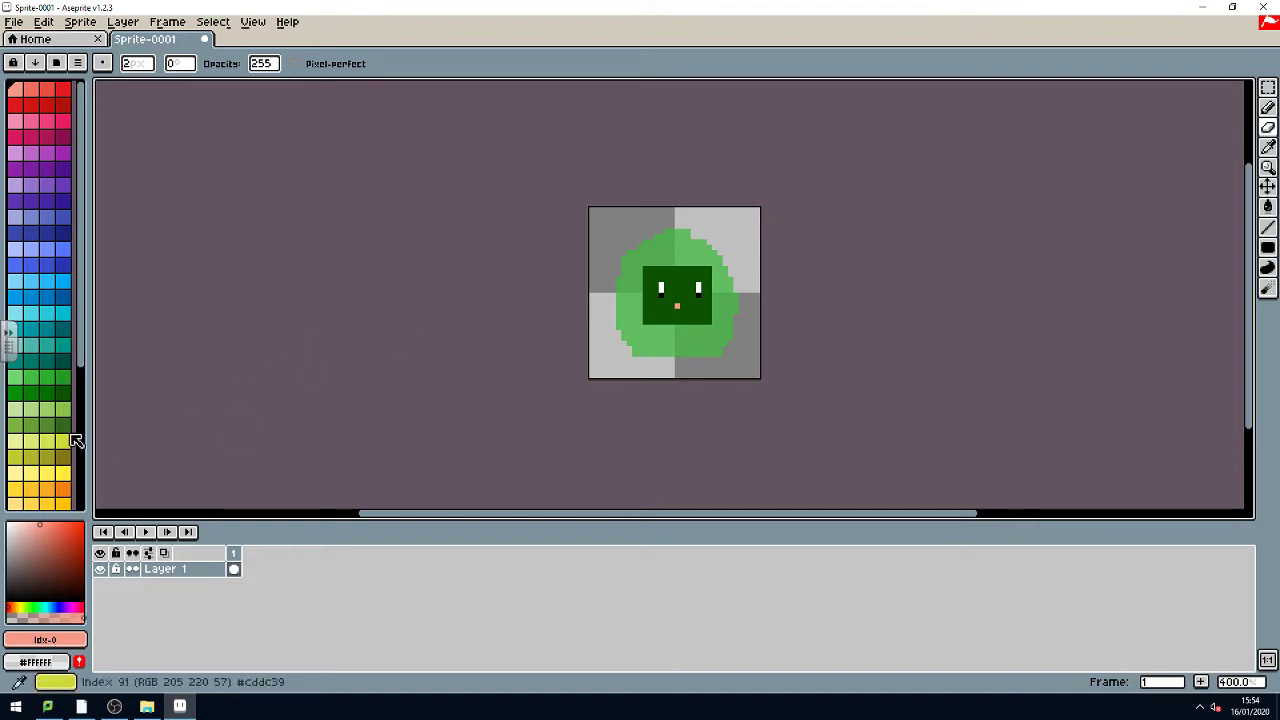
Step: Set up the Pencil tool with dark green palette colour 79, lowering its alpha to about 228
click(62, 392)
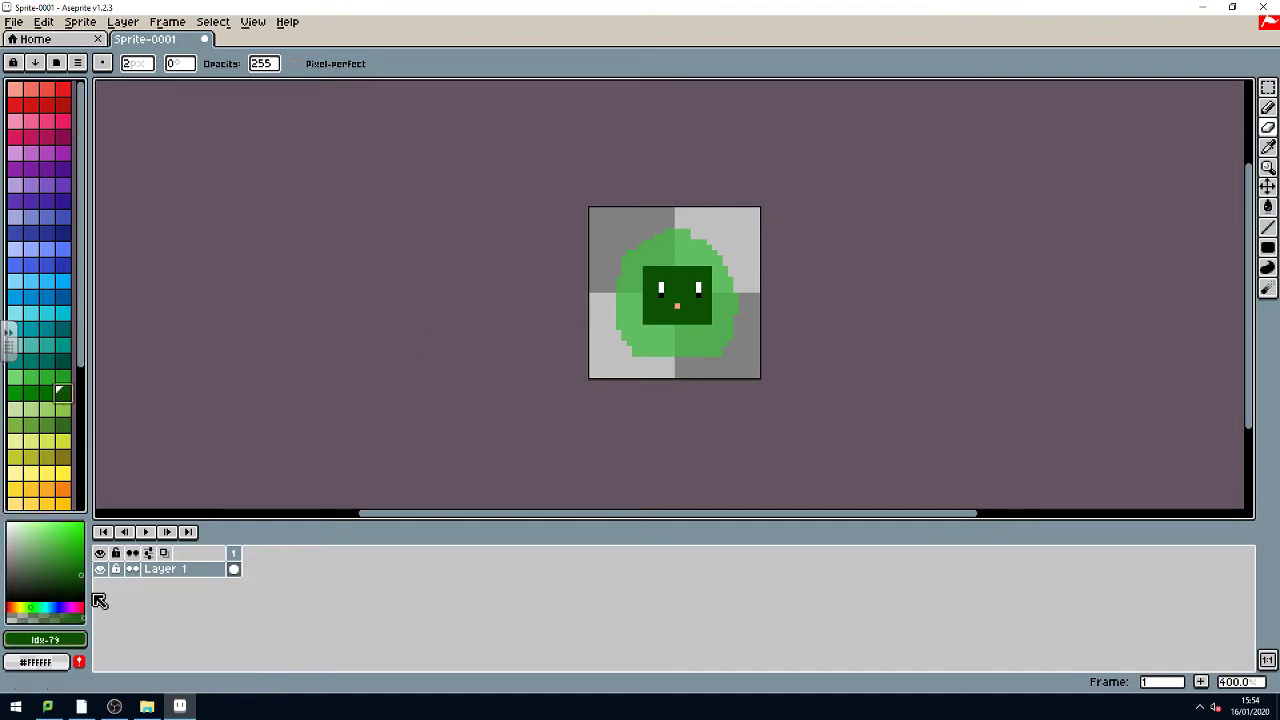
click(74, 617)
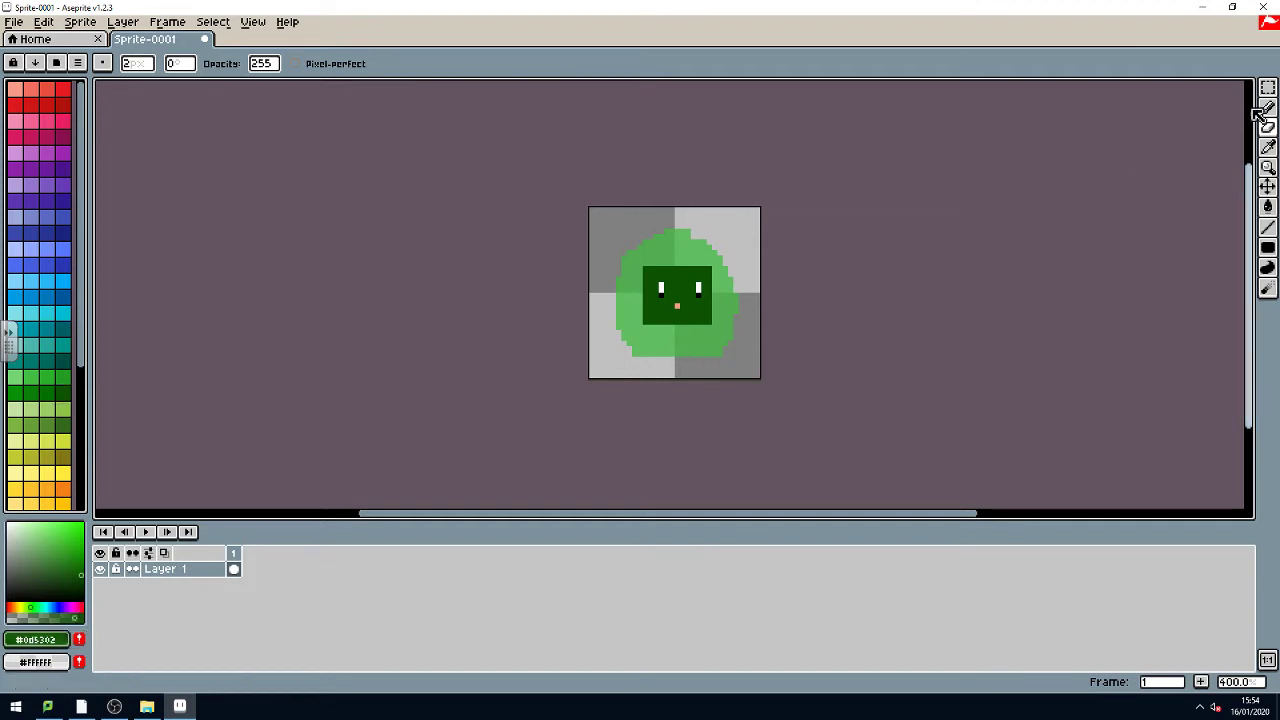
key(shift+b)
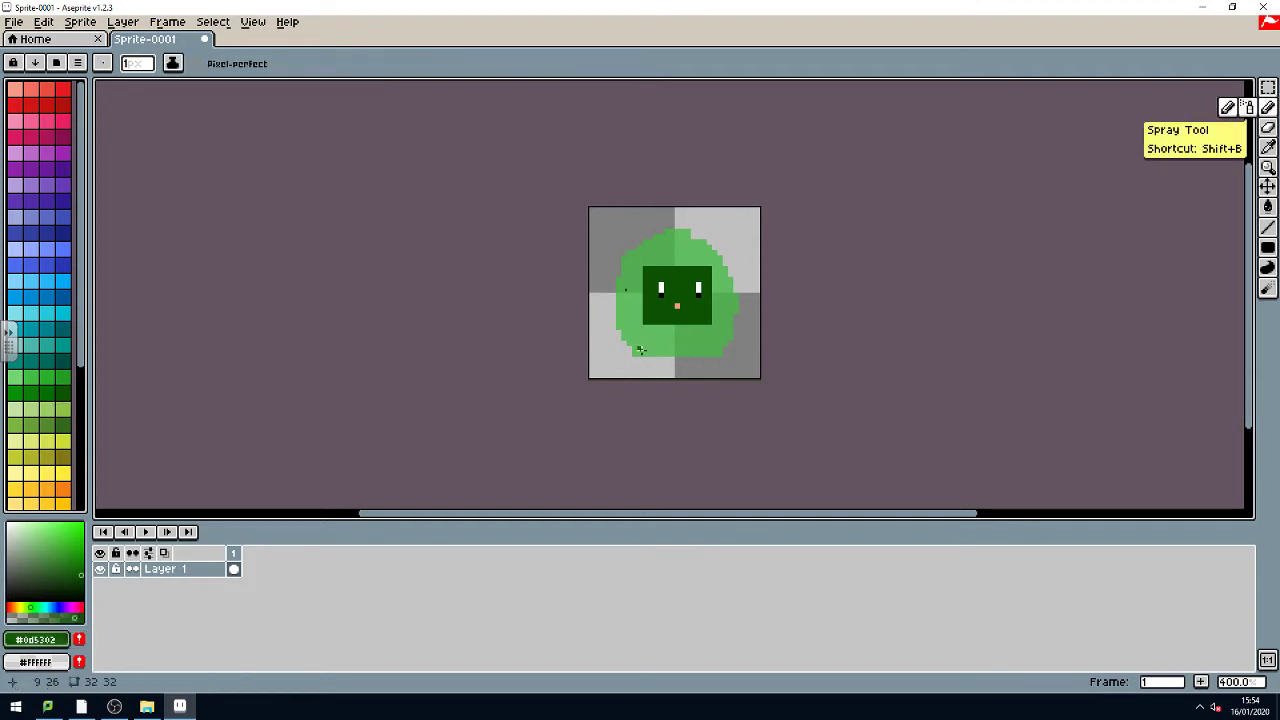
Step: Try short dark green strokes along the lower part of the blob and undo each one
drag(641, 349, 672, 344)
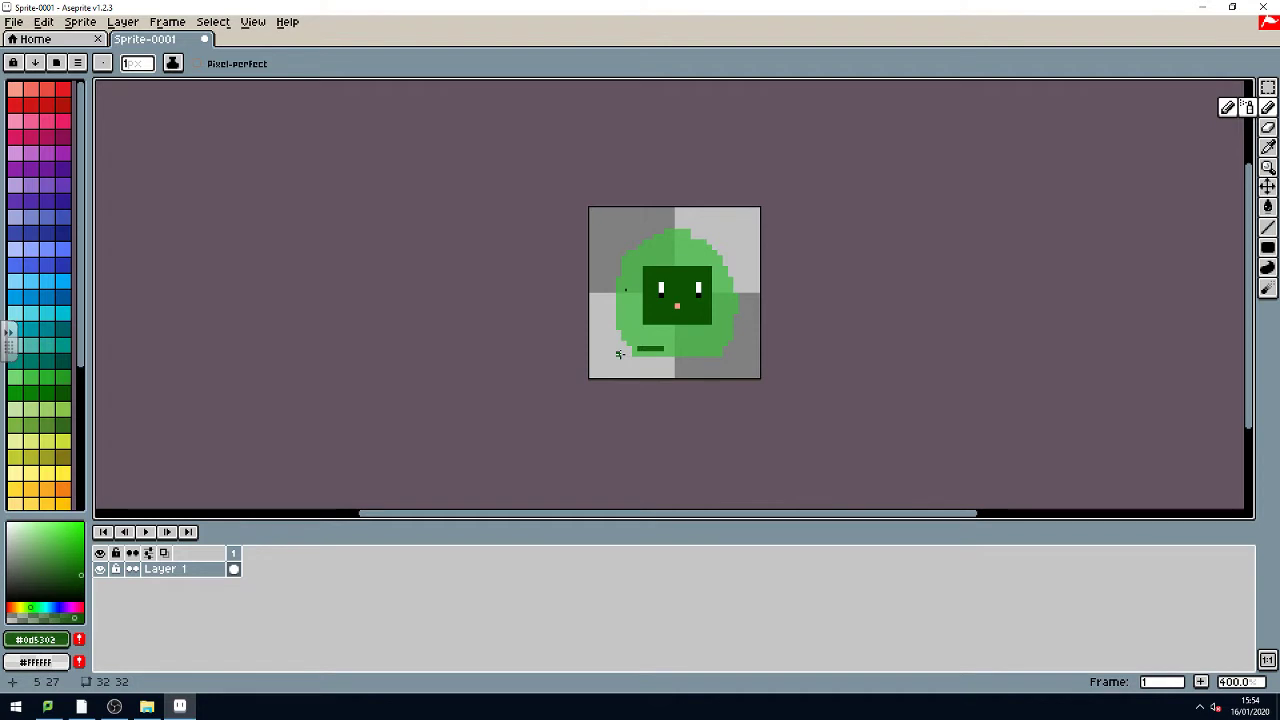
key(ctrl+z)
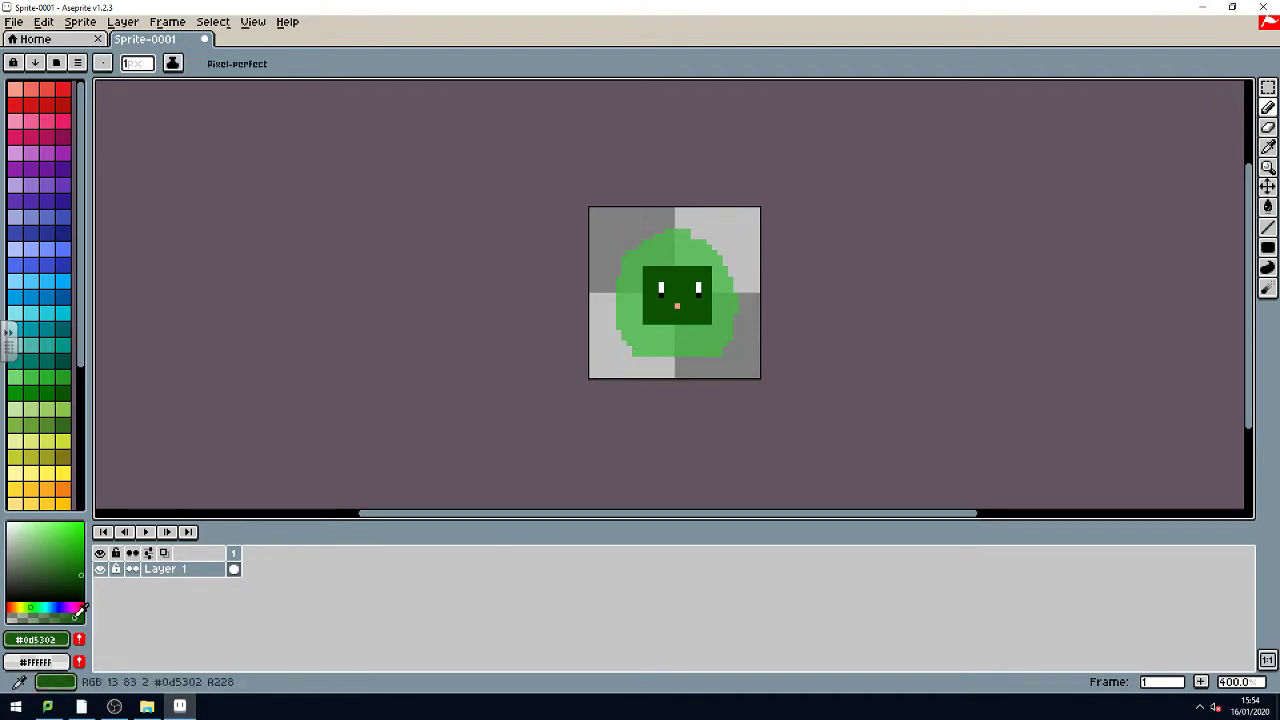
drag(644, 342, 679, 342)
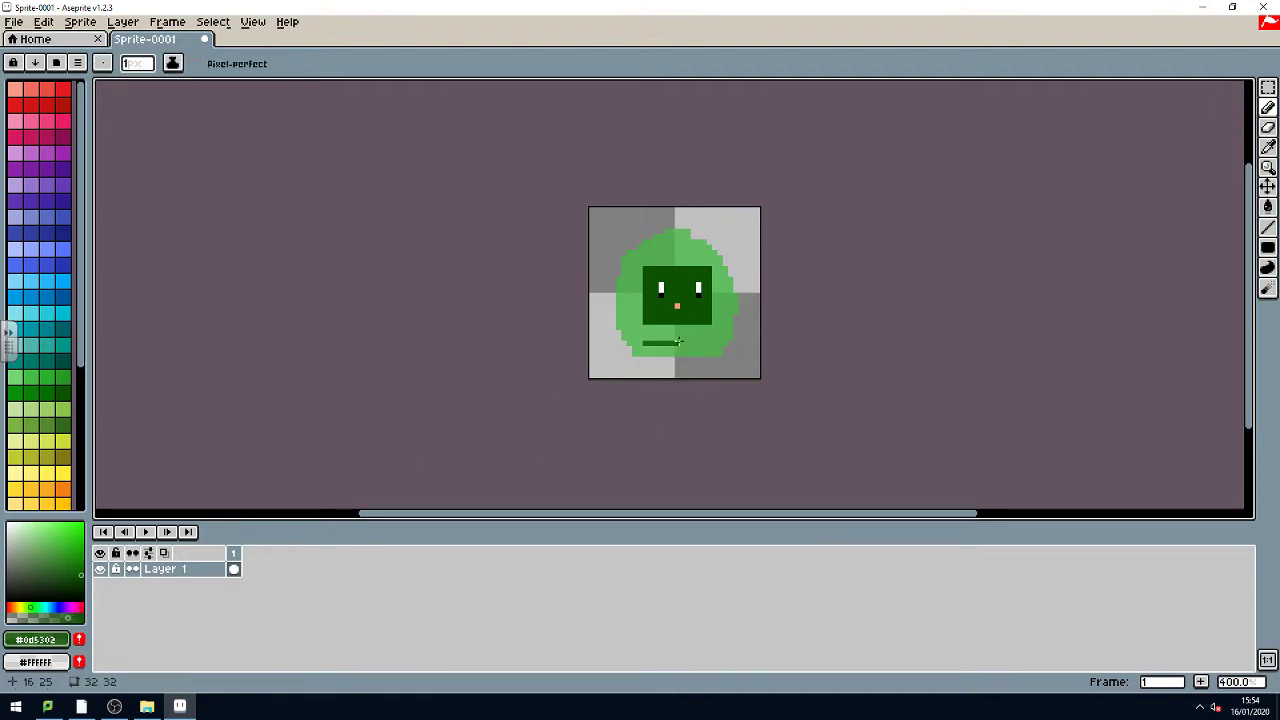
key(ctrl+z)
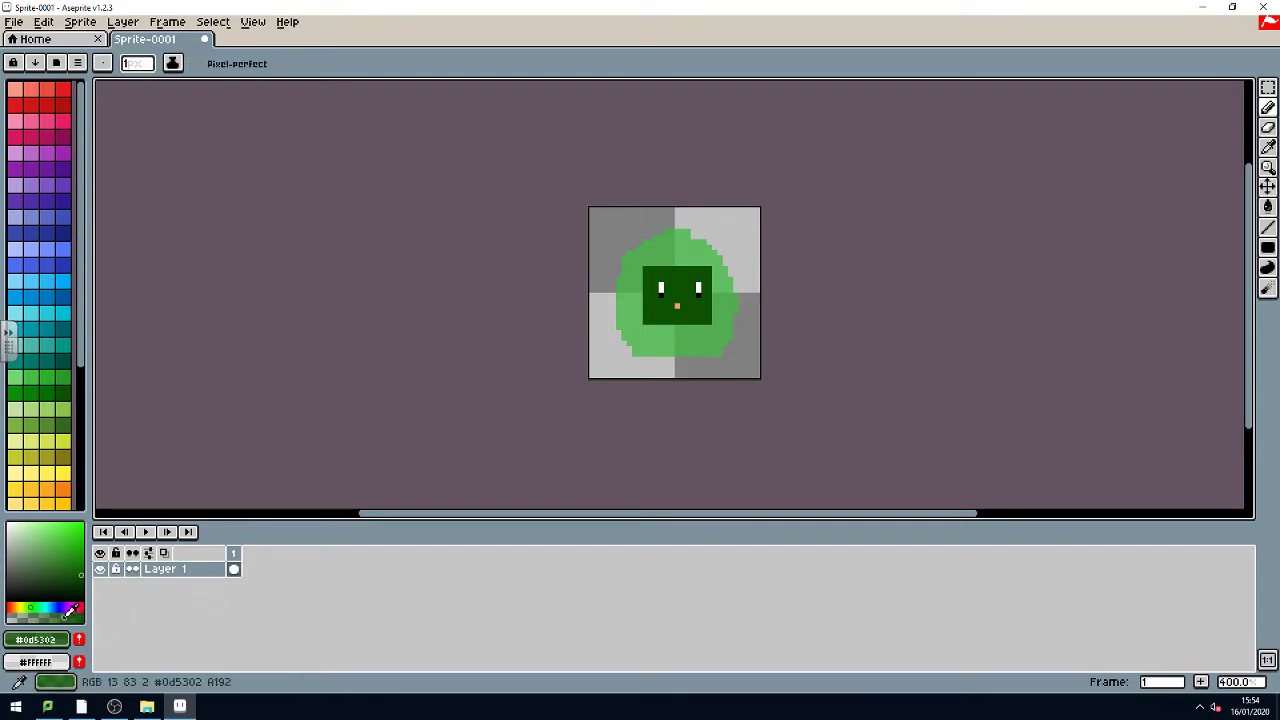
Step: Draw semi-transparent dark green shading strokes on the blob below, above and to the right of the face
mouse_move(645, 343)
mouse_down()
mouse_move(695, 342)
mouse_move(653, 344)
mouse_move(680, 349)
mouse_move(688, 333)
mouse_move(723, 364)
mouse_move(637, 335)
mouse_up()
drag(653, 256, 706, 252)
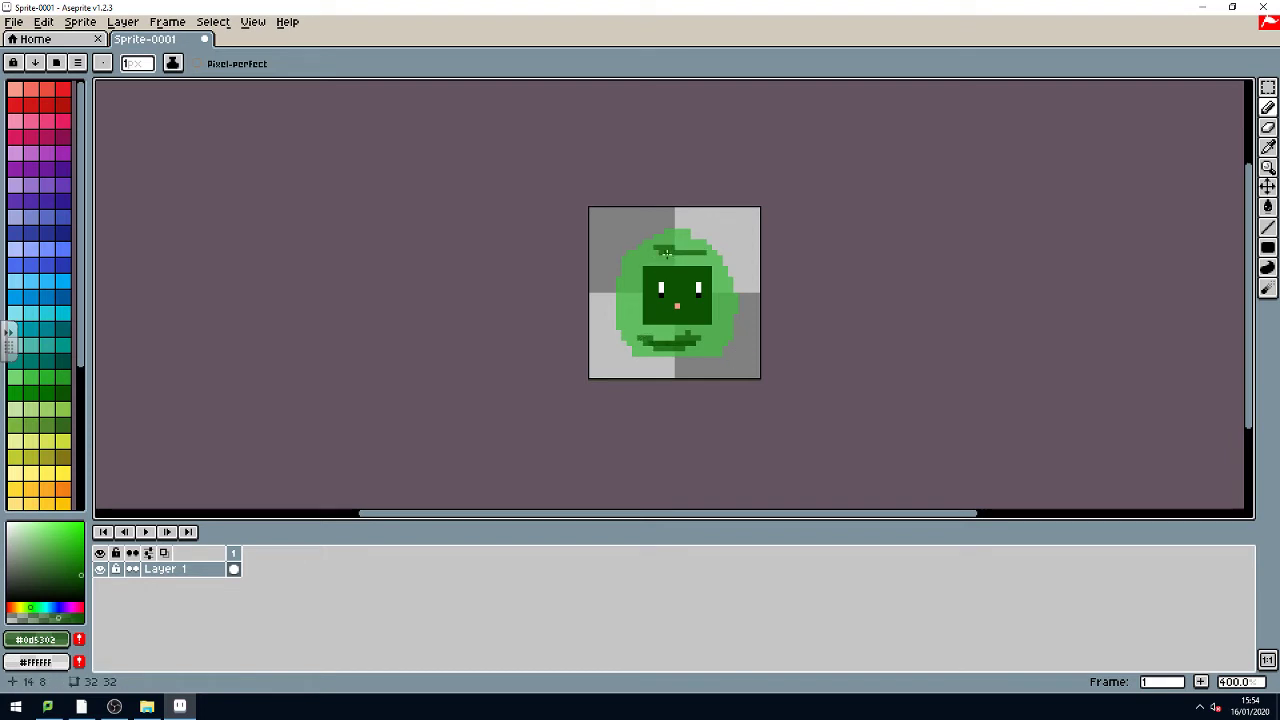
drag(725, 299, 726, 326)
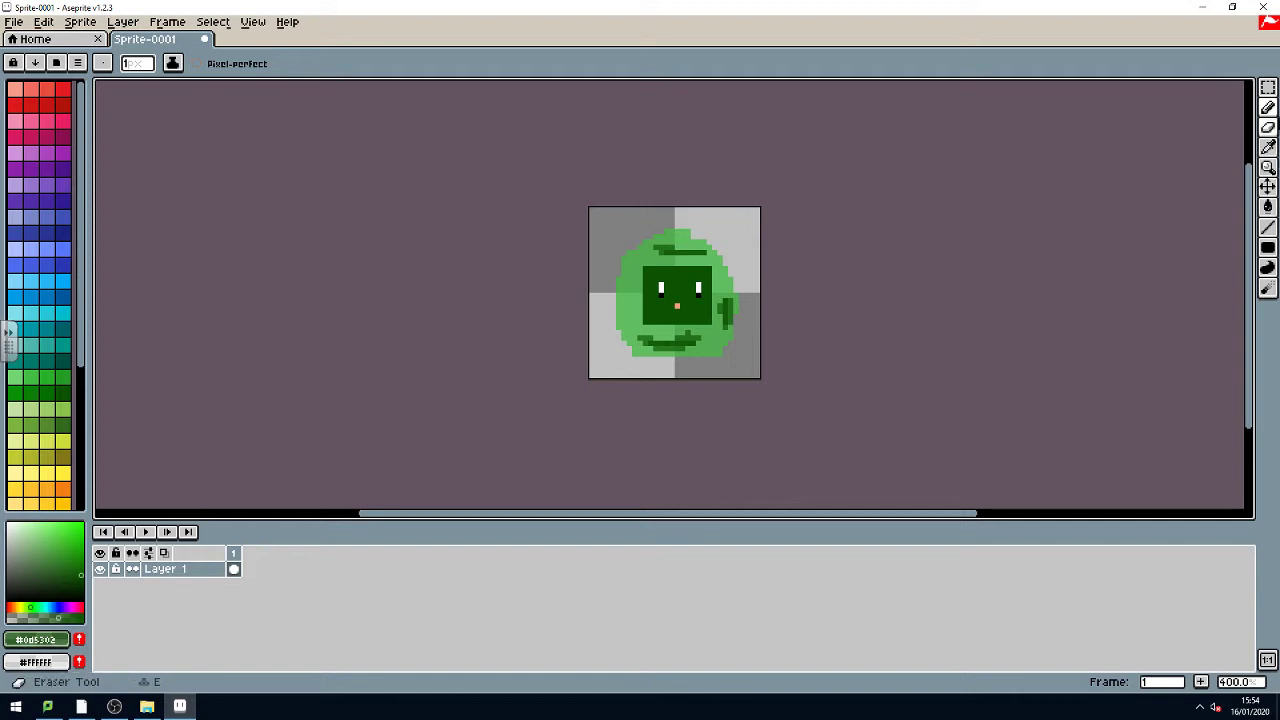
Step: Resize the sprite to 250 by 250 px with the ratio locked and nearest-neighbor interpolation
click(1270, 90)
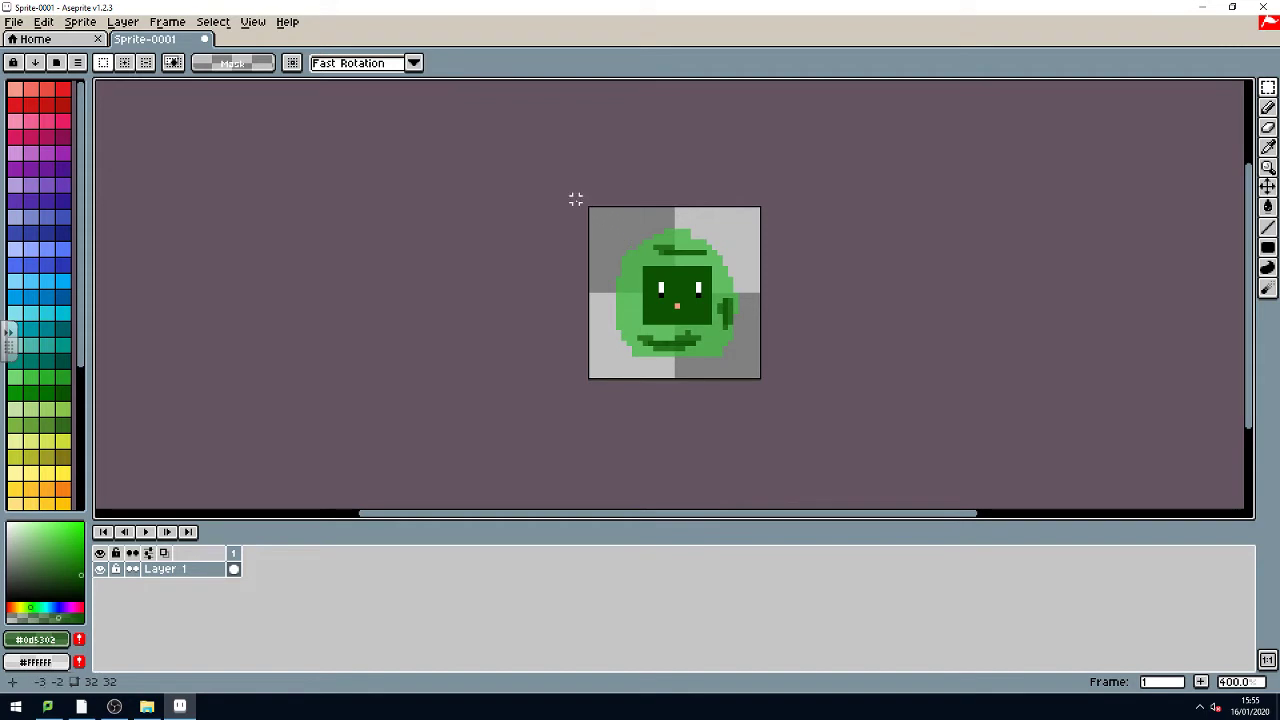
click(82, 22)
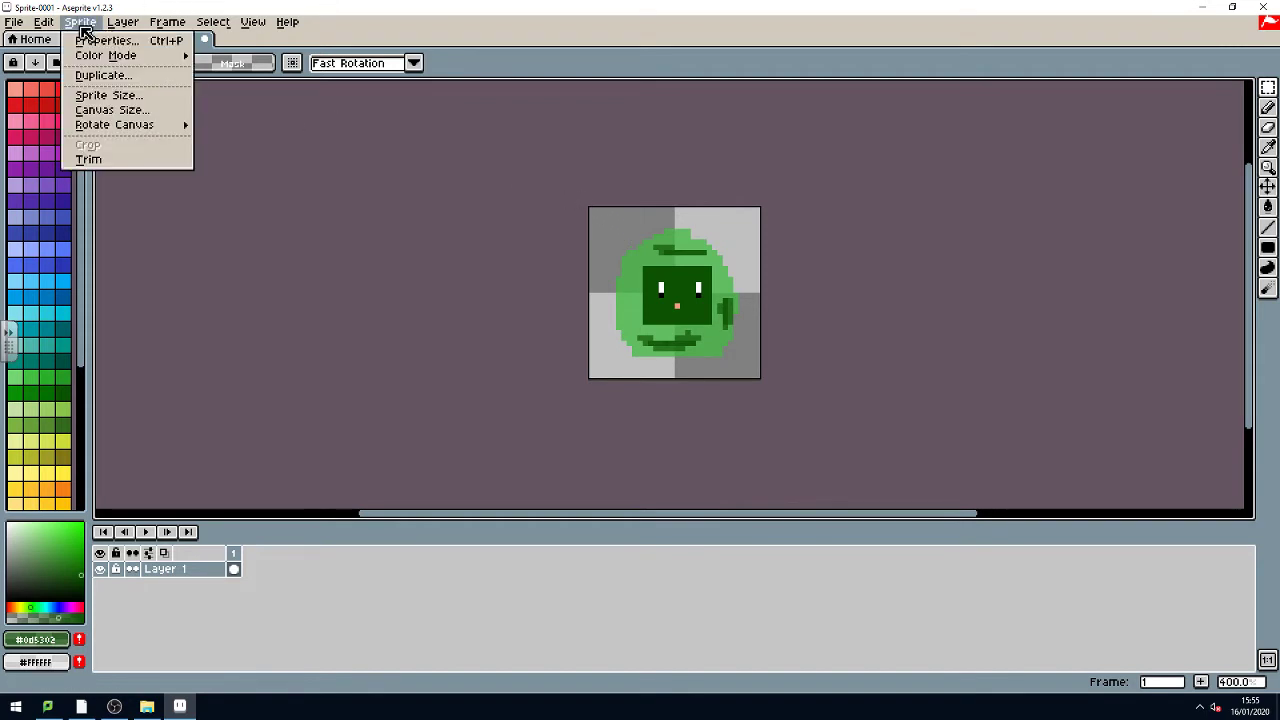
click(113, 97)
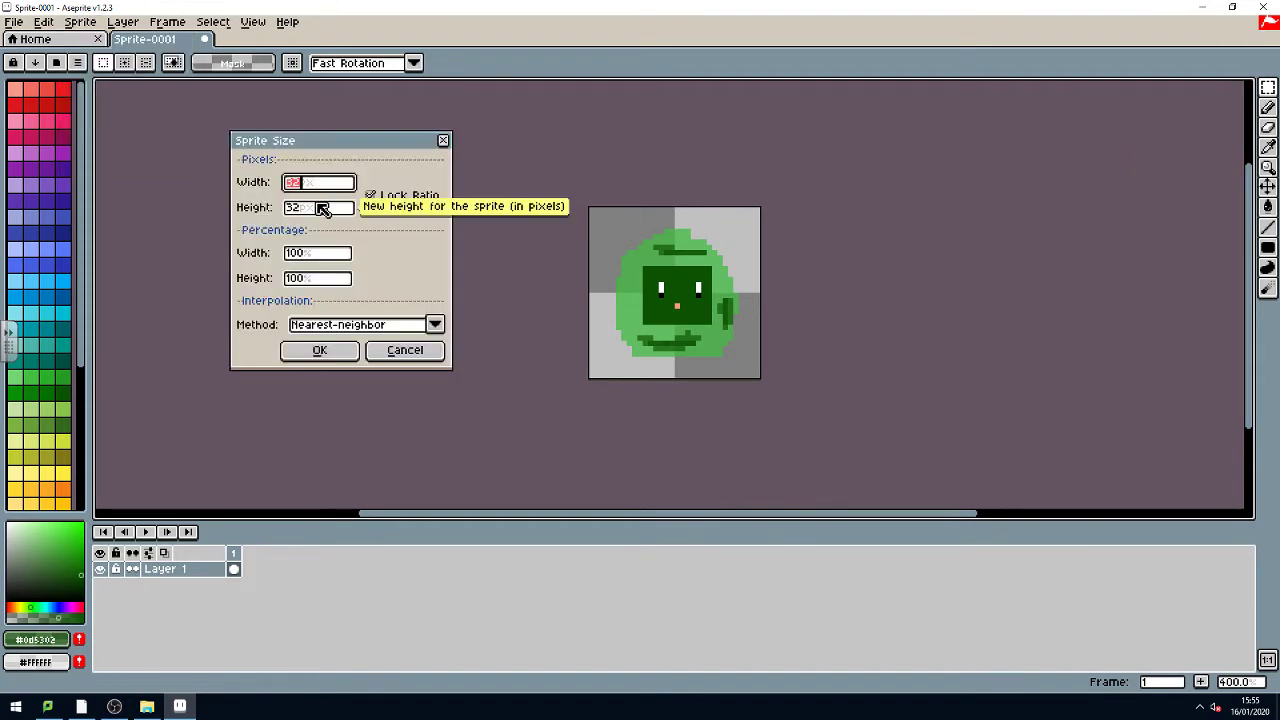
key(BackSpace)
text(256)
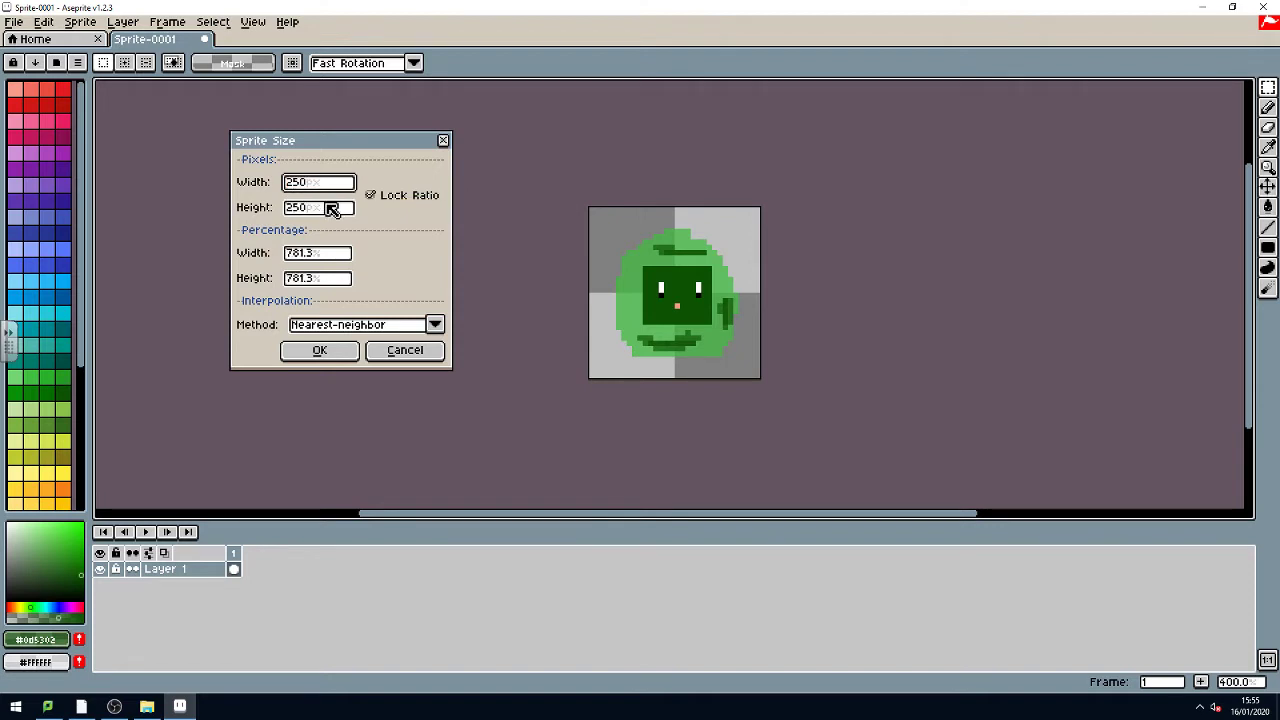
key(Return)
Step: Select the whole green character with a rectangular marquee
scroll(326, 203, down, 5)
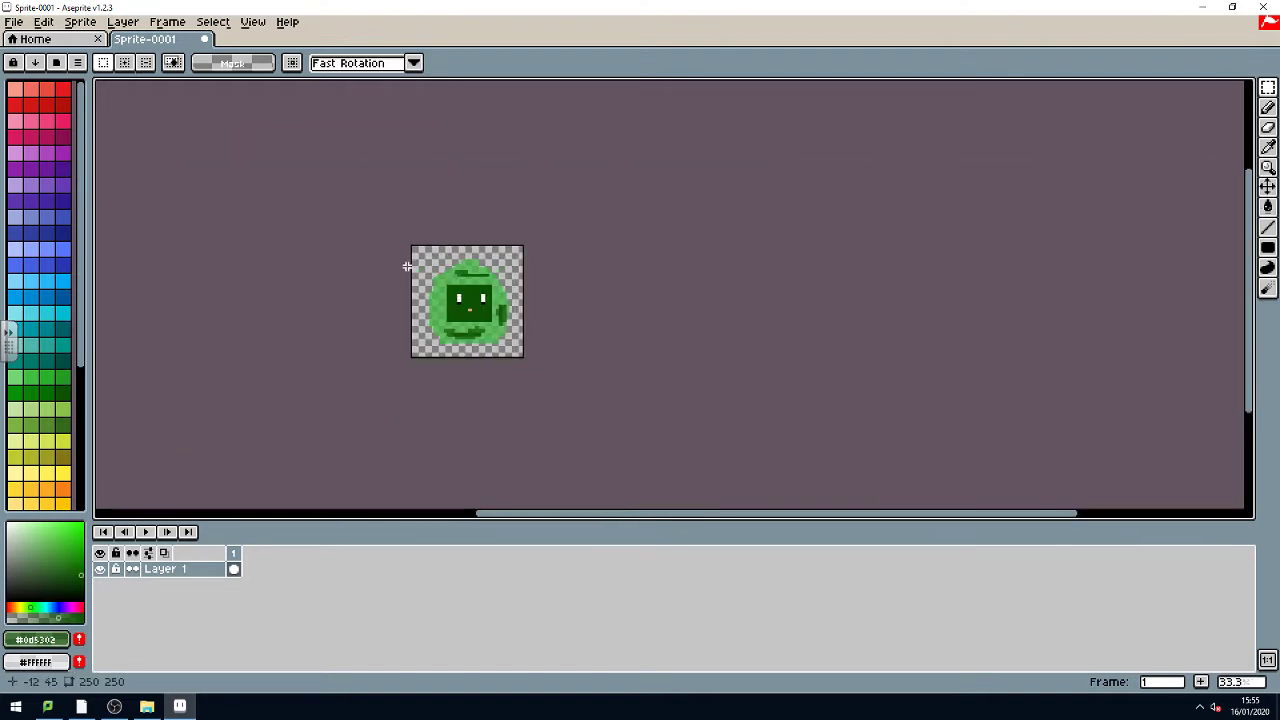
scroll(428, 257, up, 2)
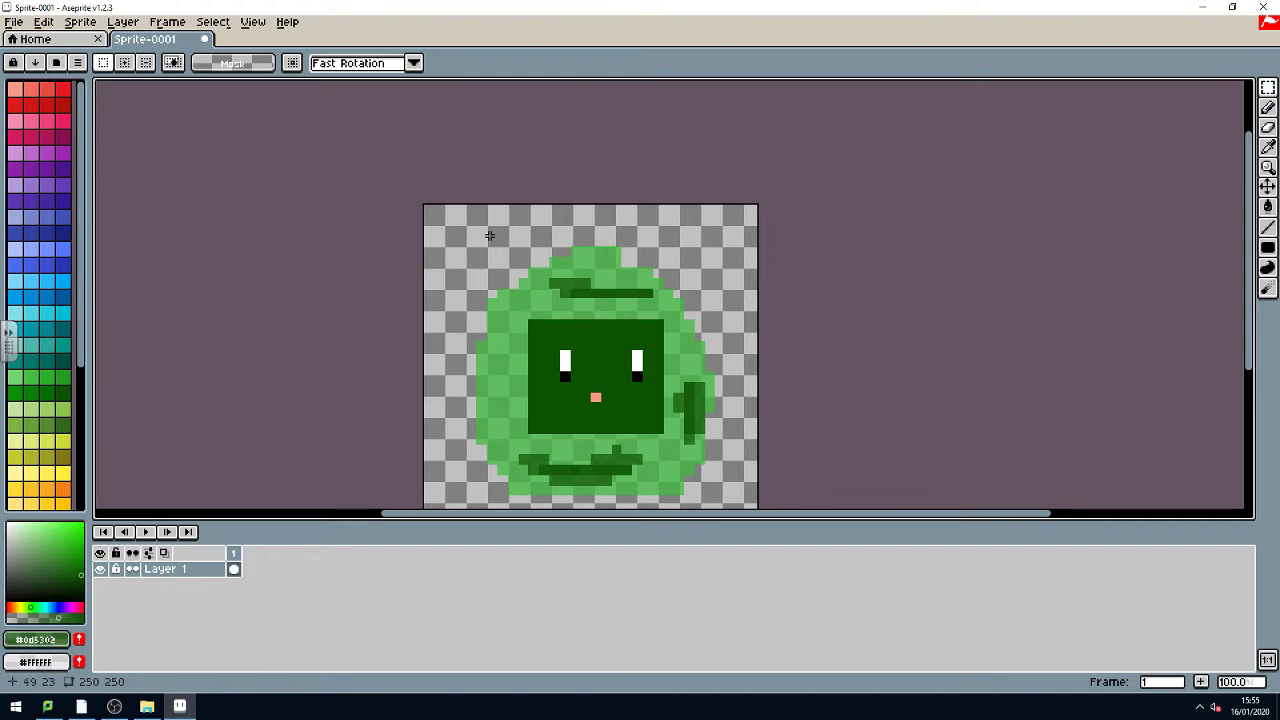
scroll(489, 235, down, 1)
scroll(472, 204, up, 1)
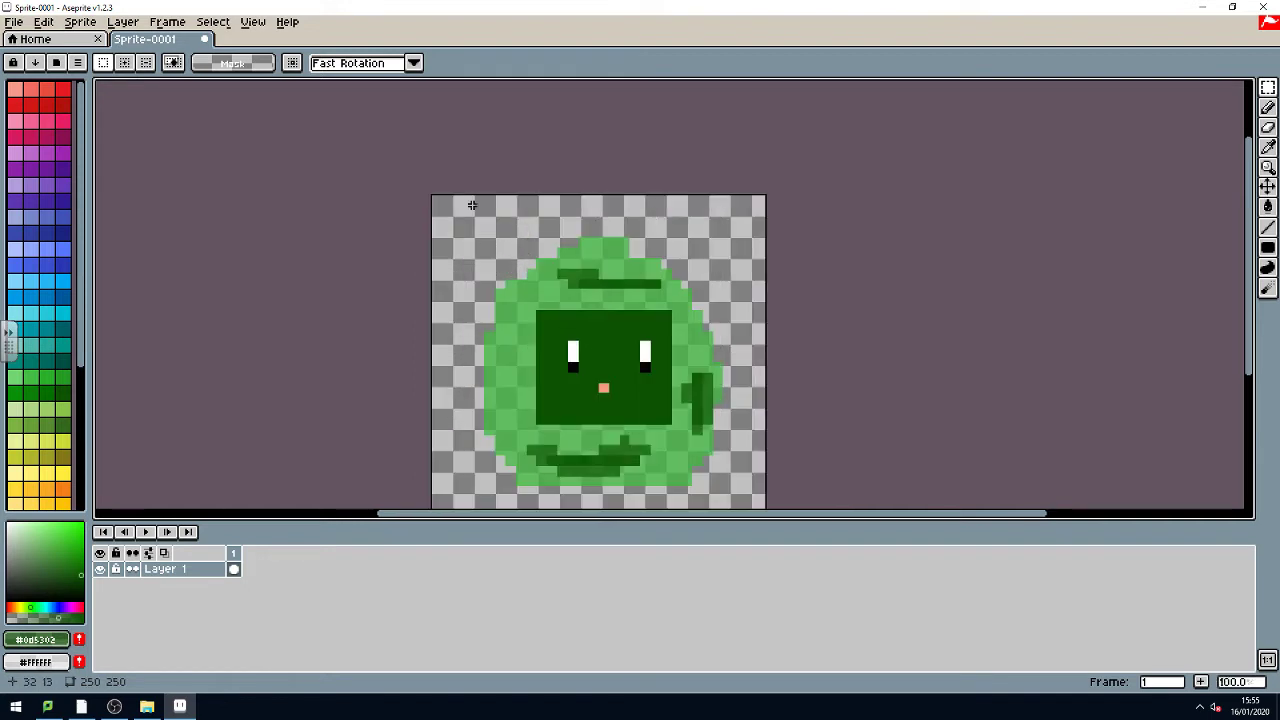
scroll(443, 242, down, 1)
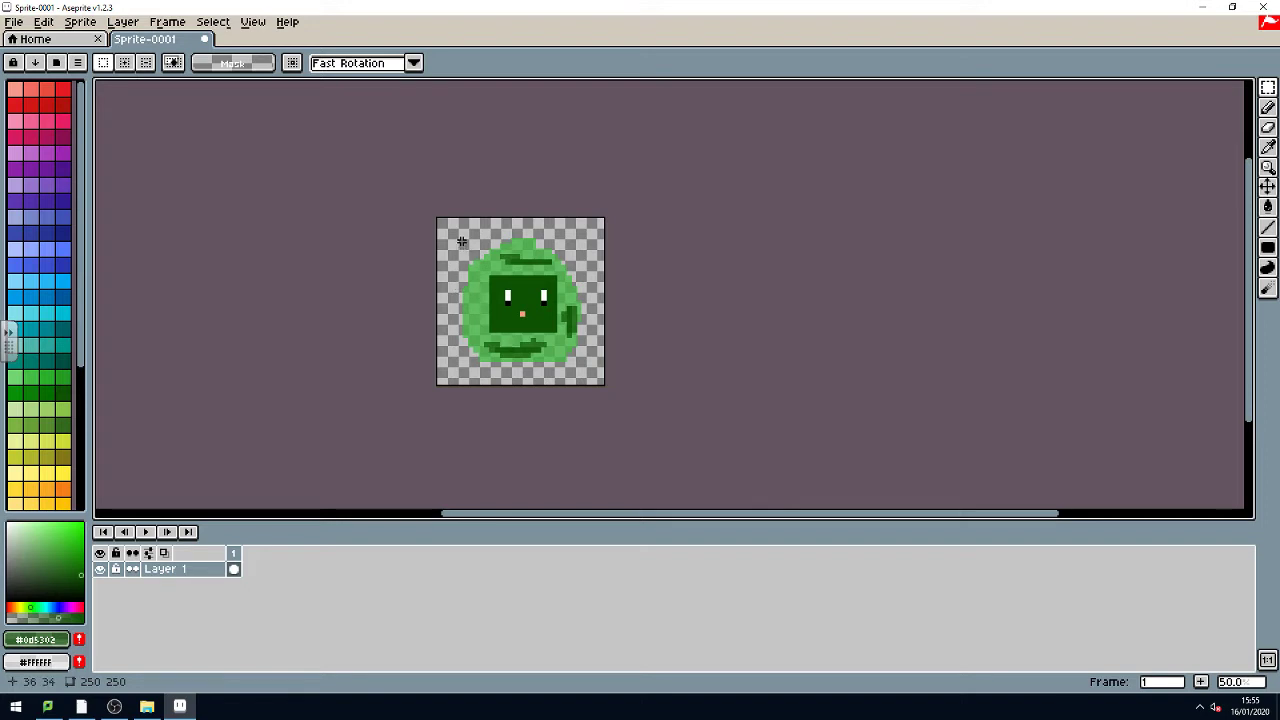
drag(461, 241, 583, 363)
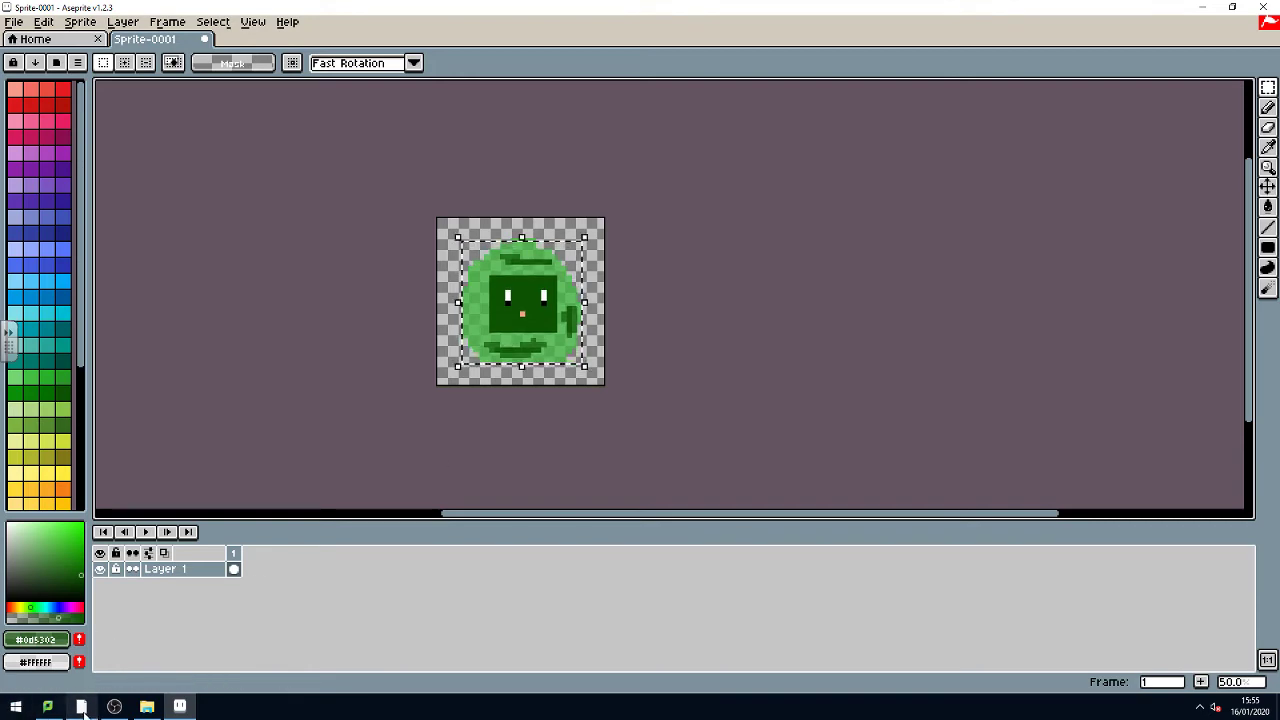
Step: Switch to Construct 2 and insert a new sprite object at the left edge of the beginner level layout
key(alt+Tab)
right_click(470, 268)
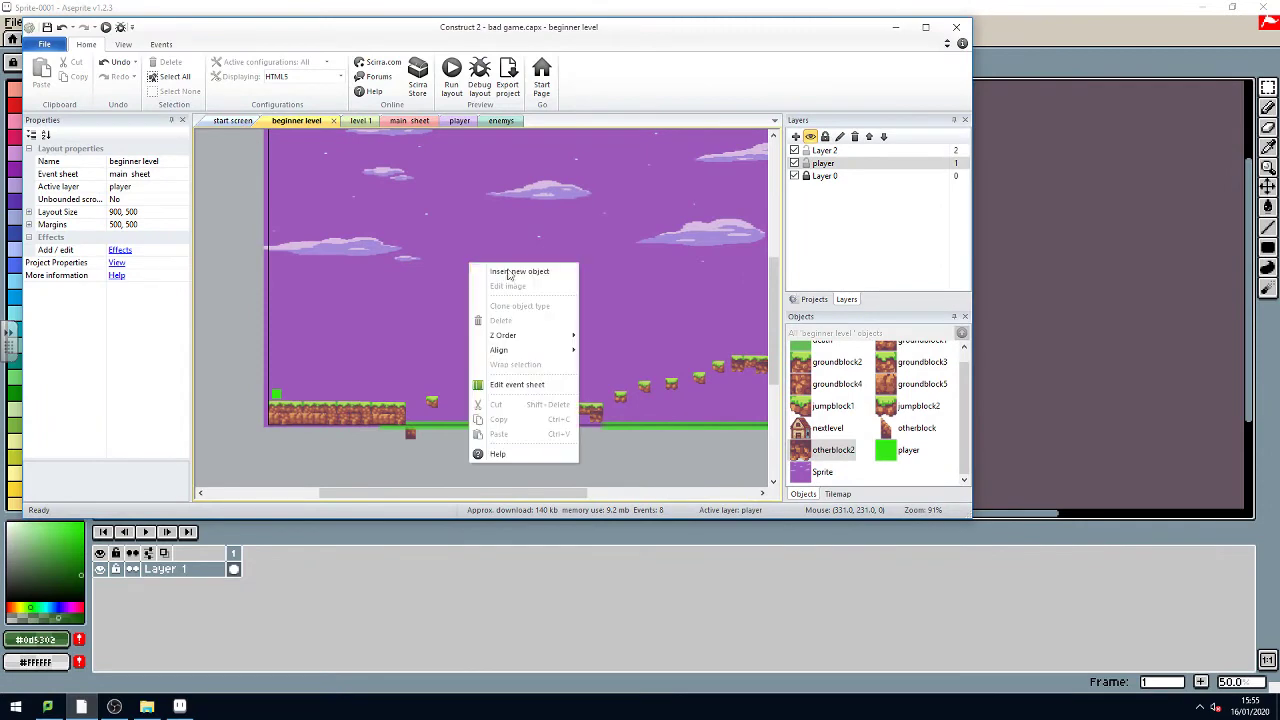
click(495, 276)
double_click(536, 308)
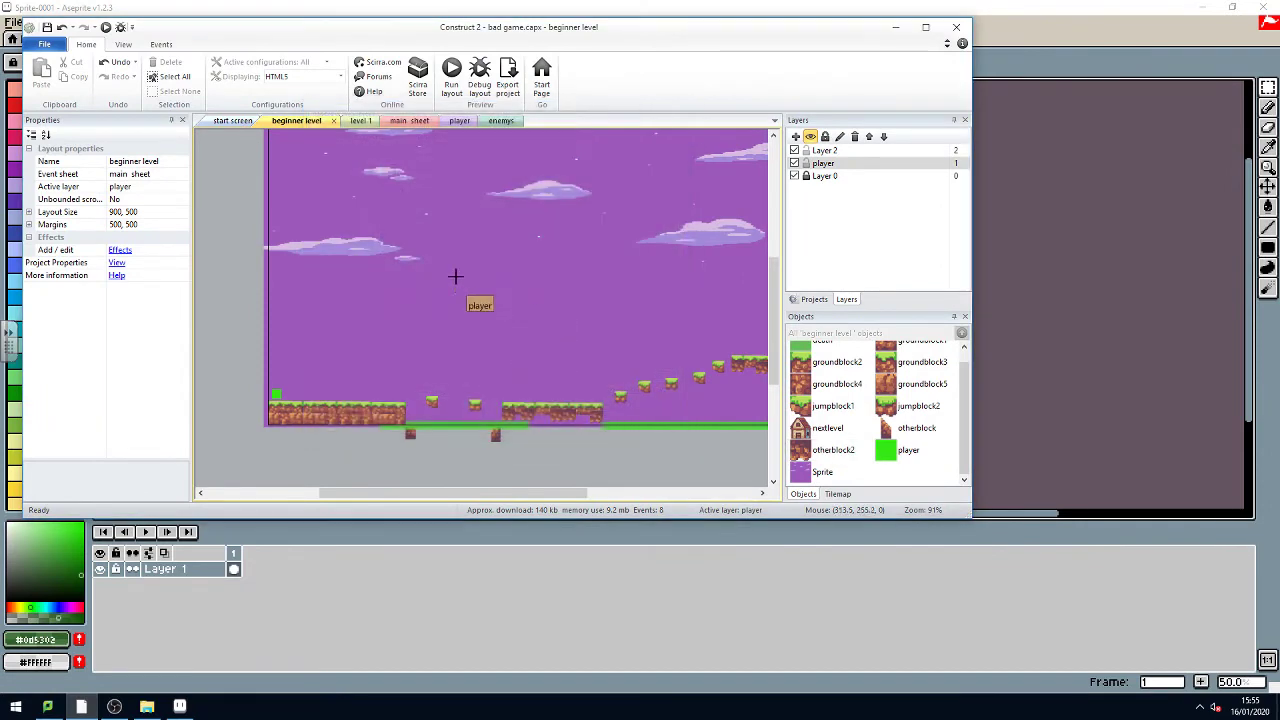
click(225, 376)
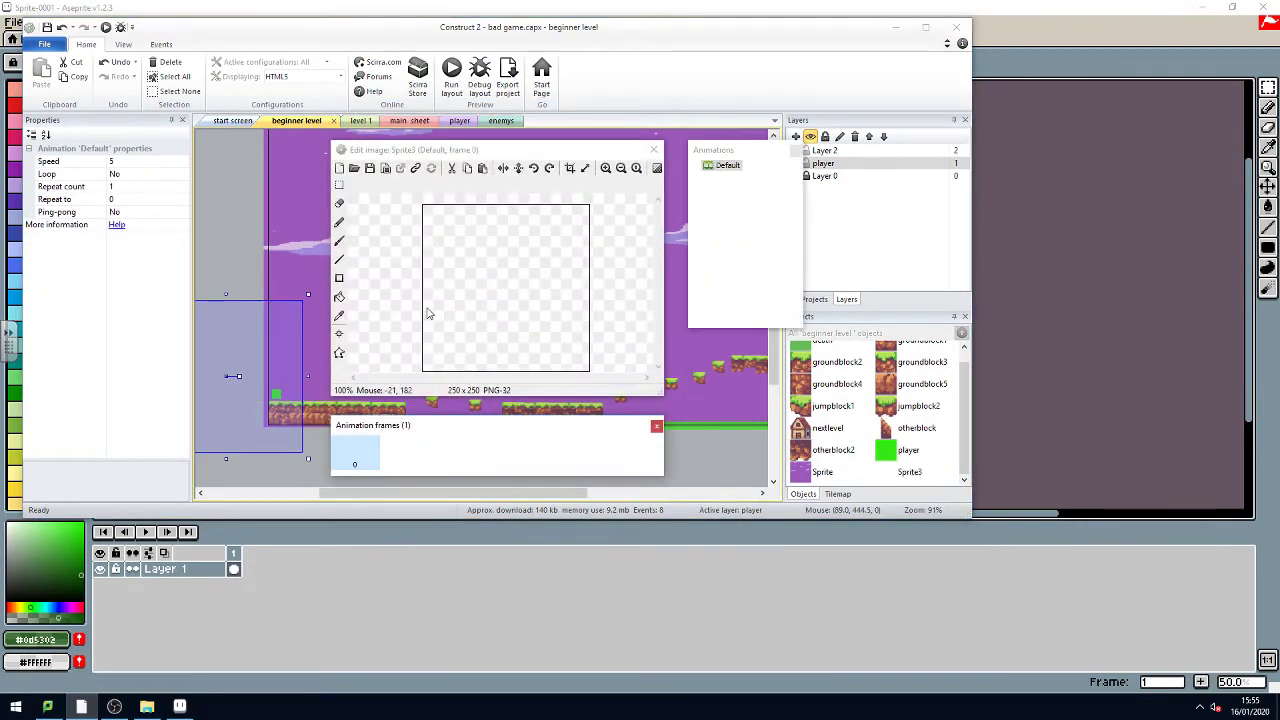
Step: Close the new sprite's image editor and delete the empty sprite from the layout
key(Delete)
click(261, 332)
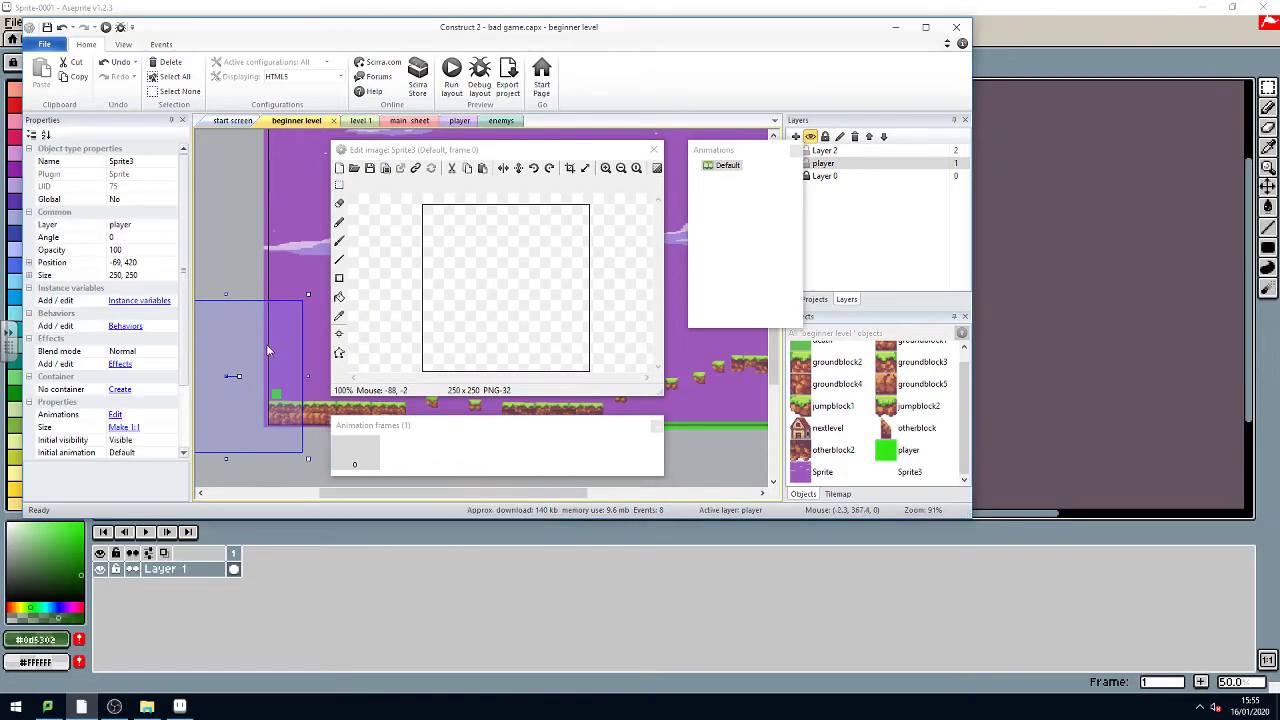
click(652, 152)
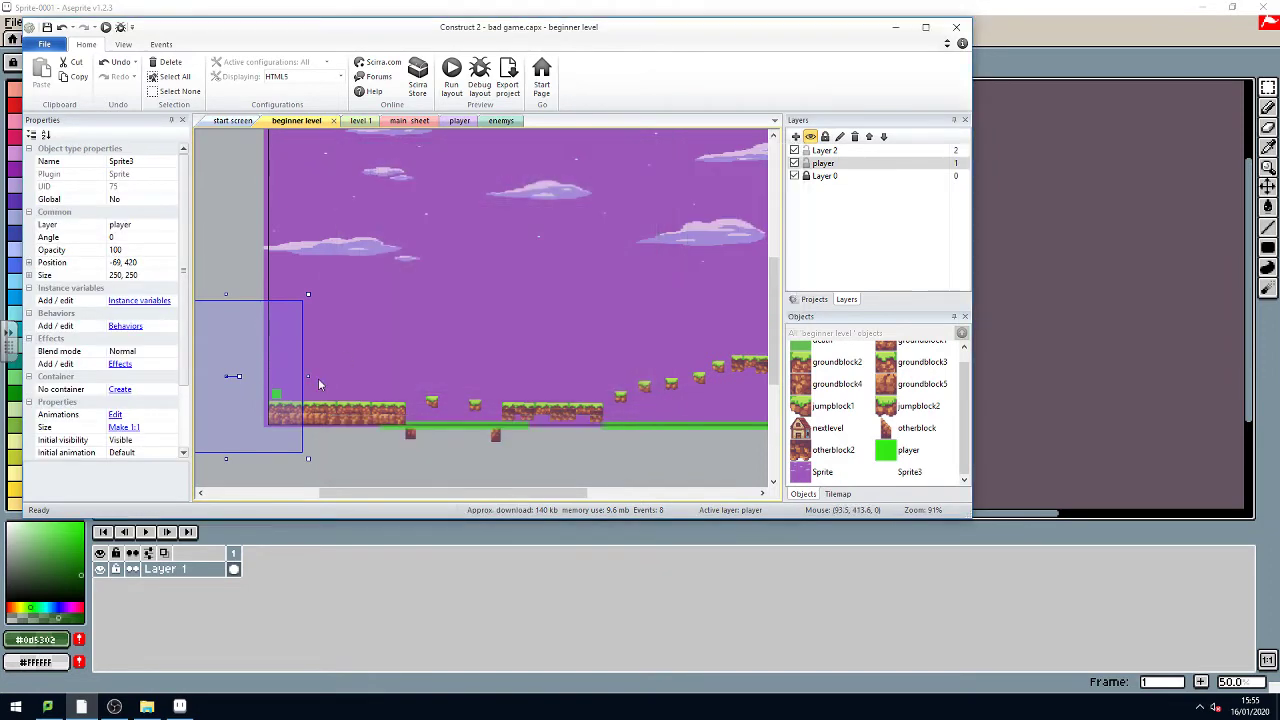
key(Delete)
Step: Open the player sprite's image, fill it with a fully transparent color (alpha 0), and paste the green character near its centre
double_click(277, 395)
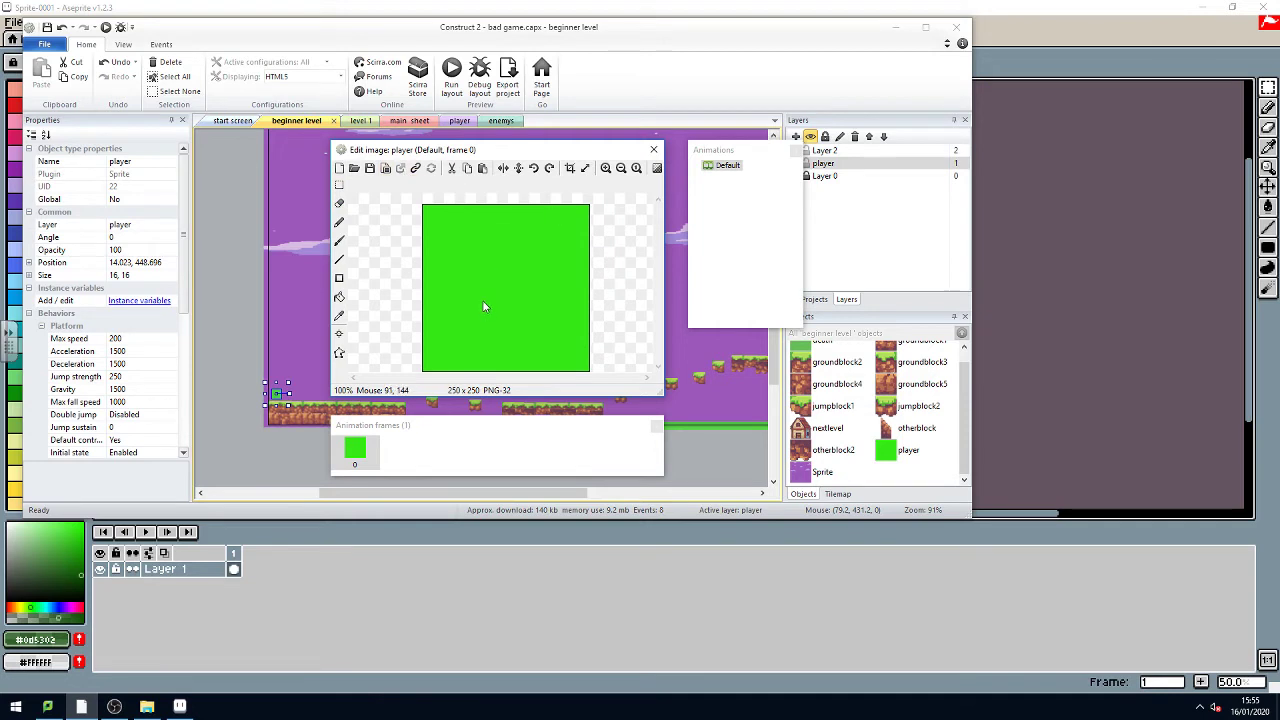
click(339, 297)
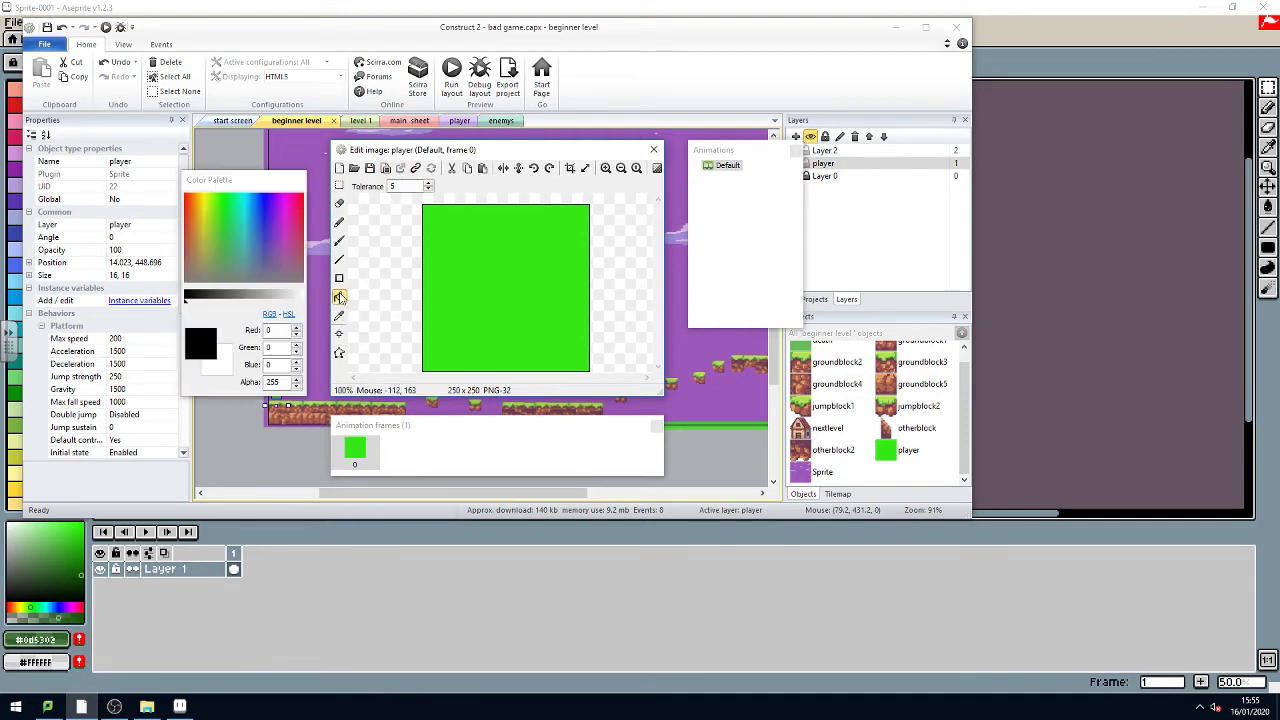
click(266, 298)
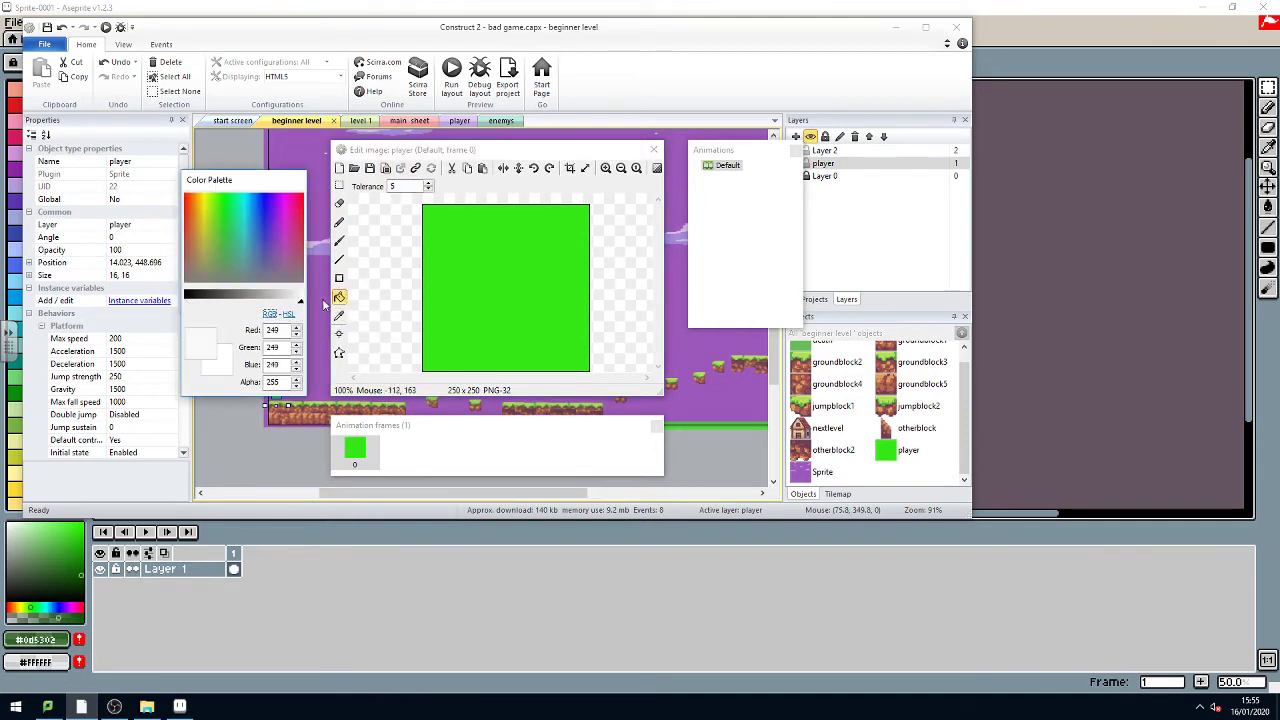
click(547, 256)
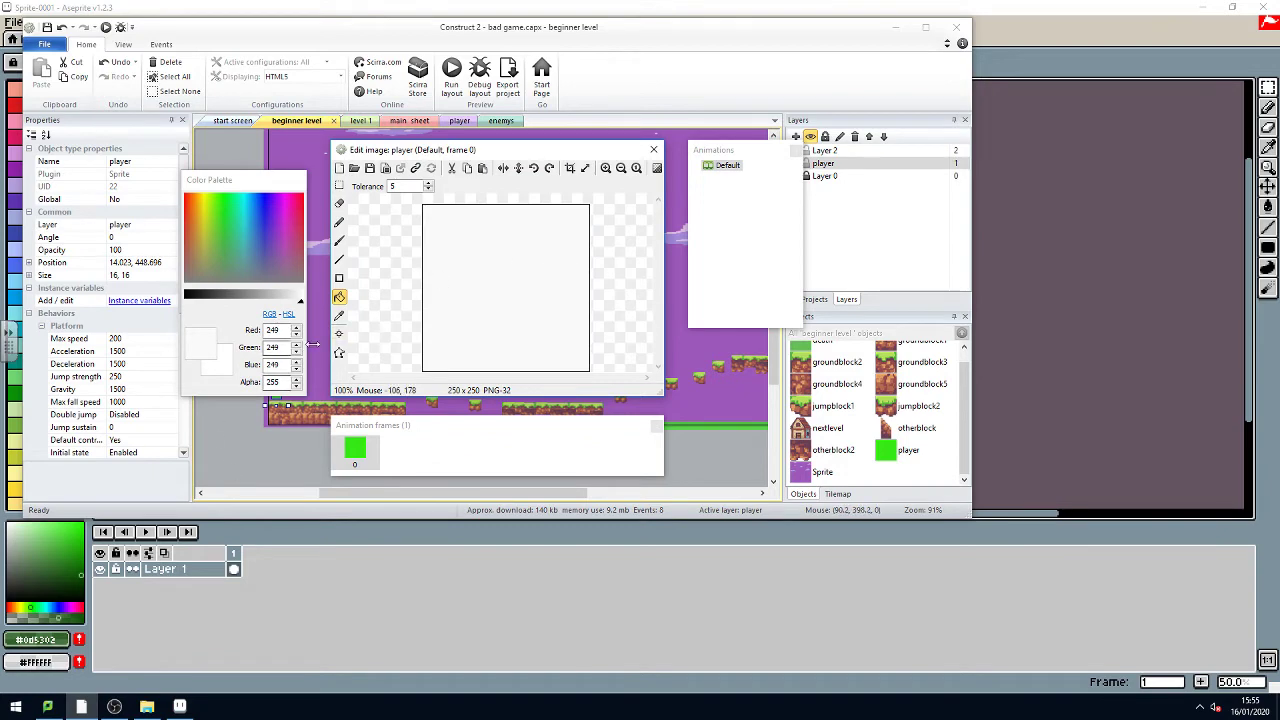
click(296, 387)
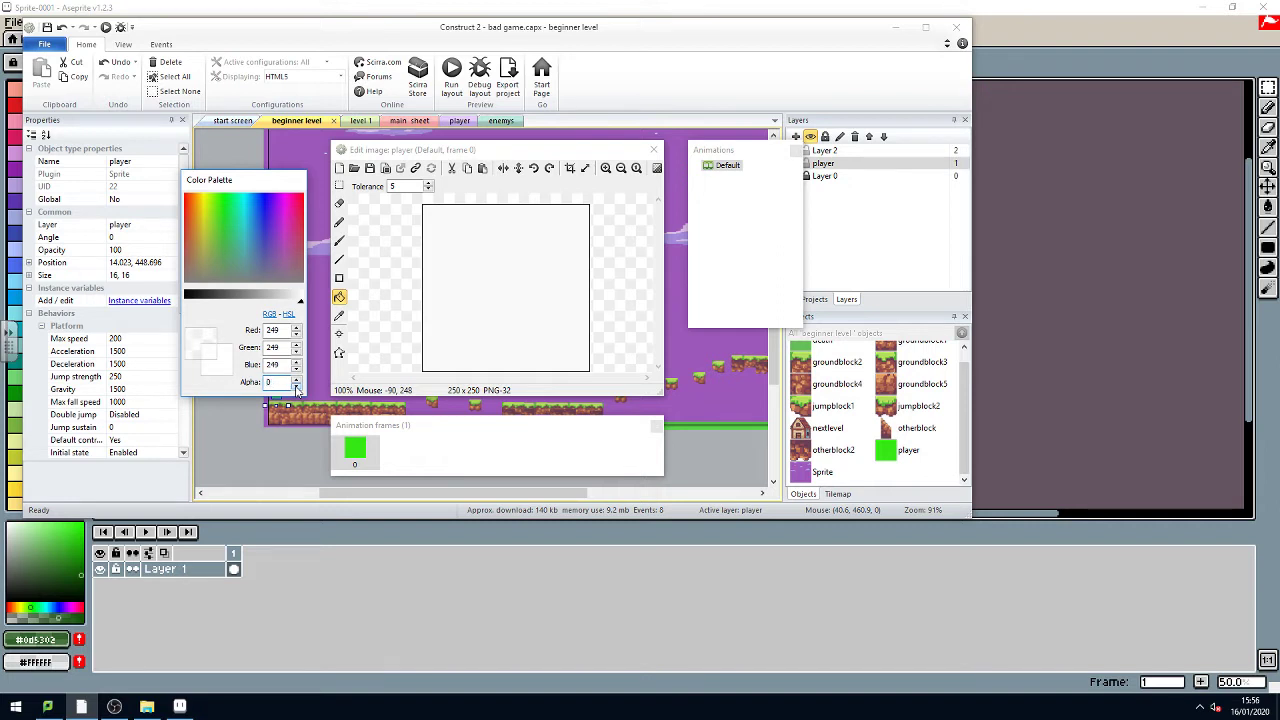
click(672, 381)
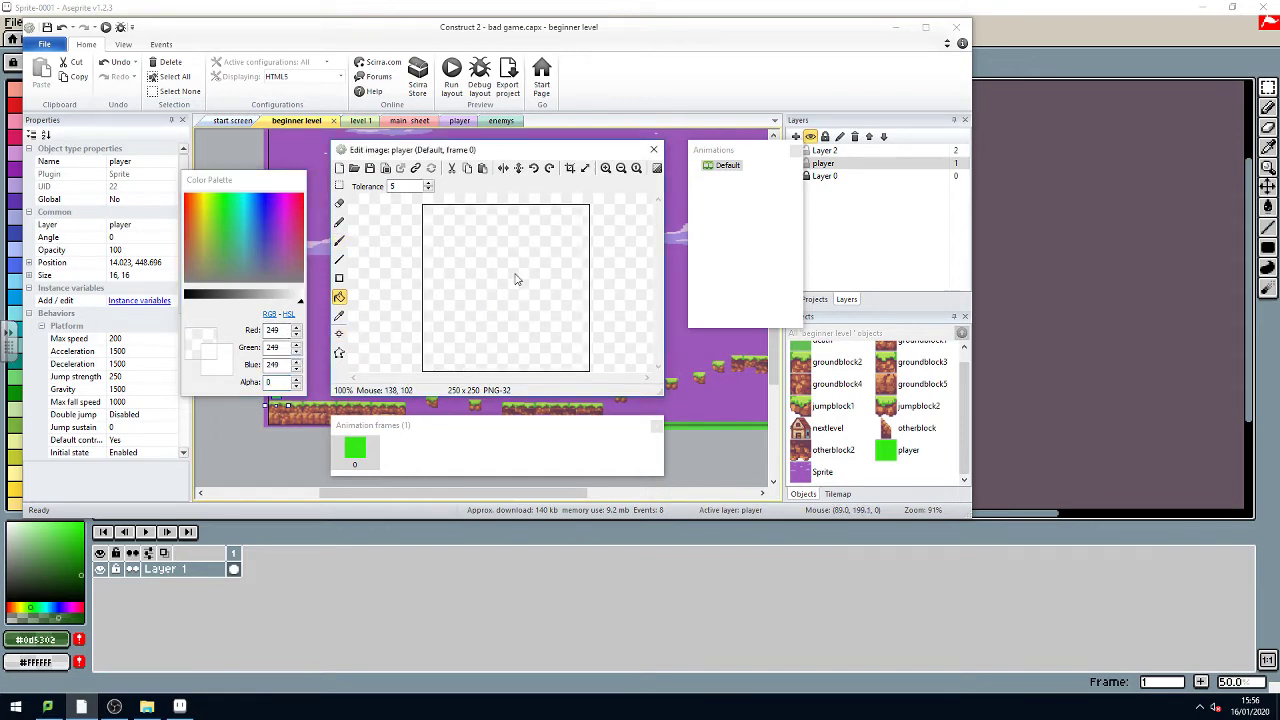
key(ctrl+v)
drag(492, 267, 515, 283)
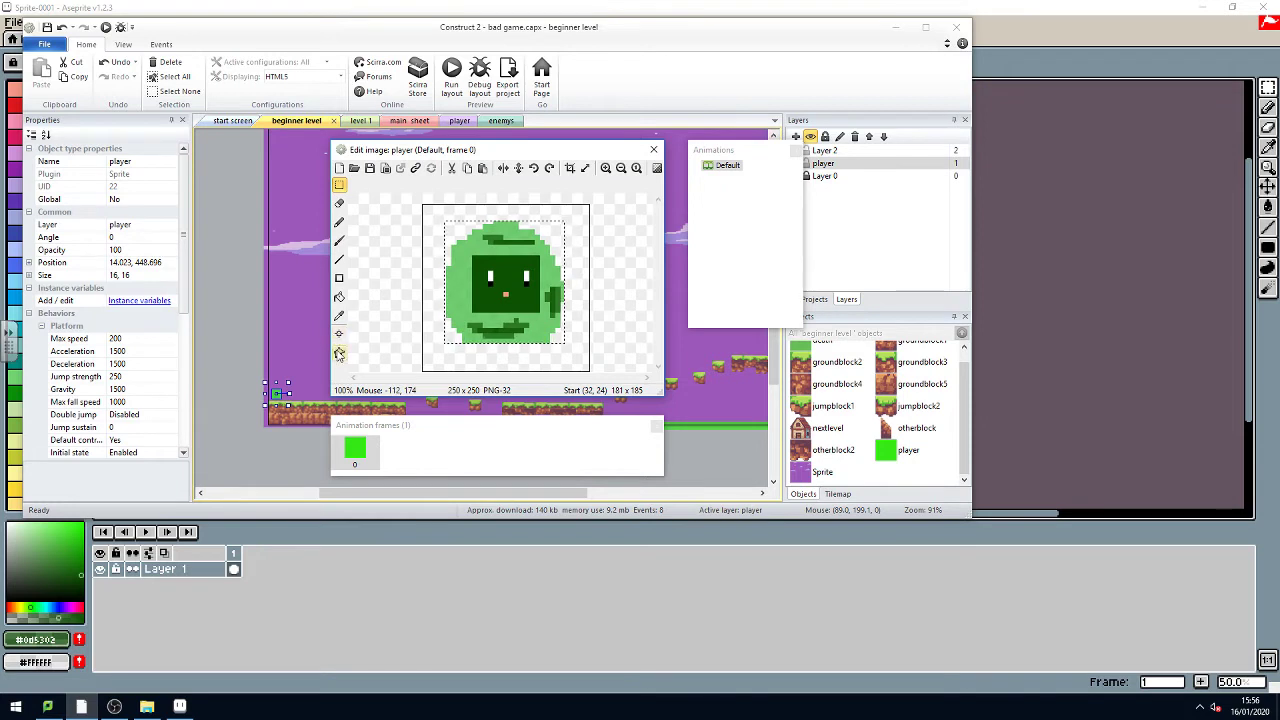
Step: Pull the four corners of the player's collision polygon in around the green character, the upper-left one to about 38, 30, and close the image editor
click(339, 354)
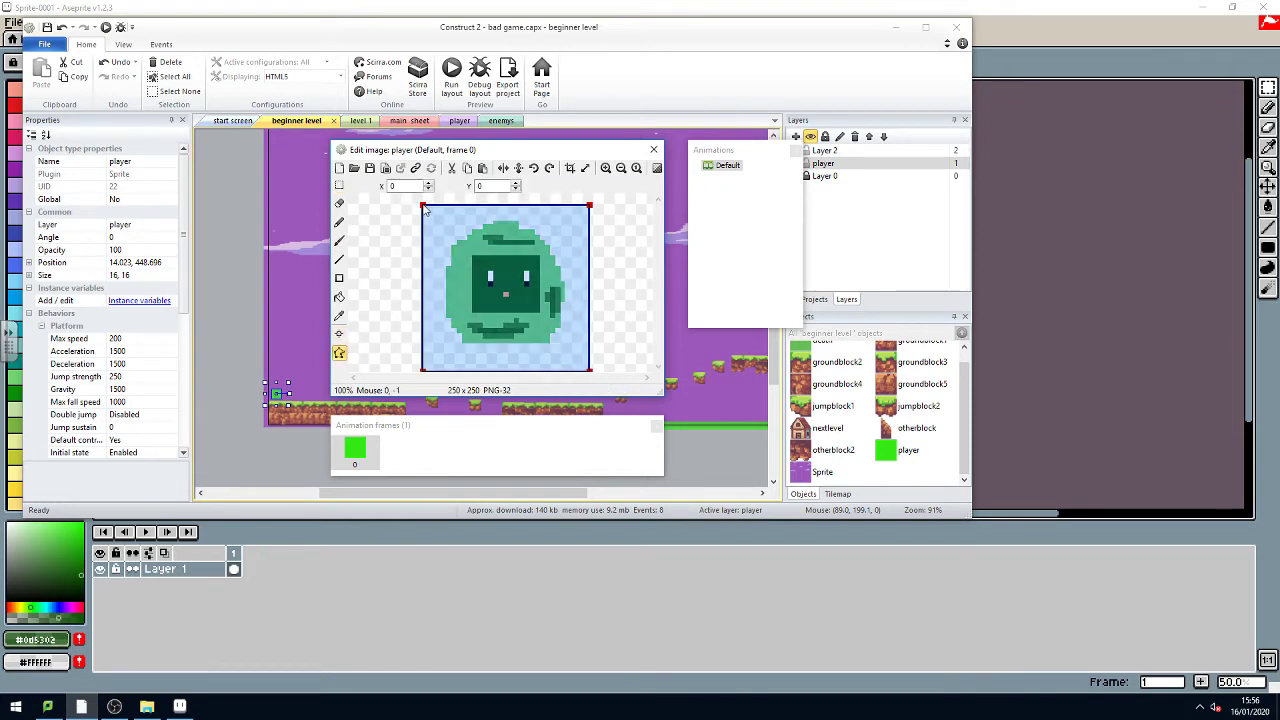
drag(424, 207, 451, 227)
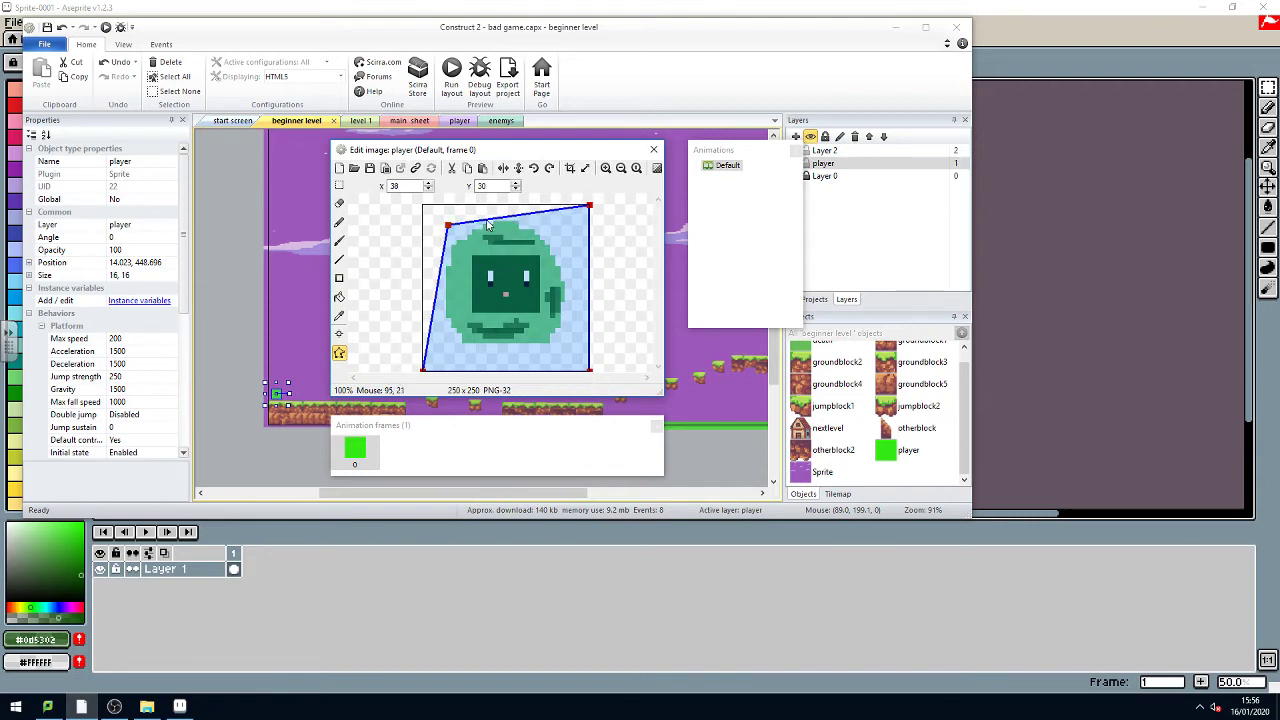
right_click(489, 224)
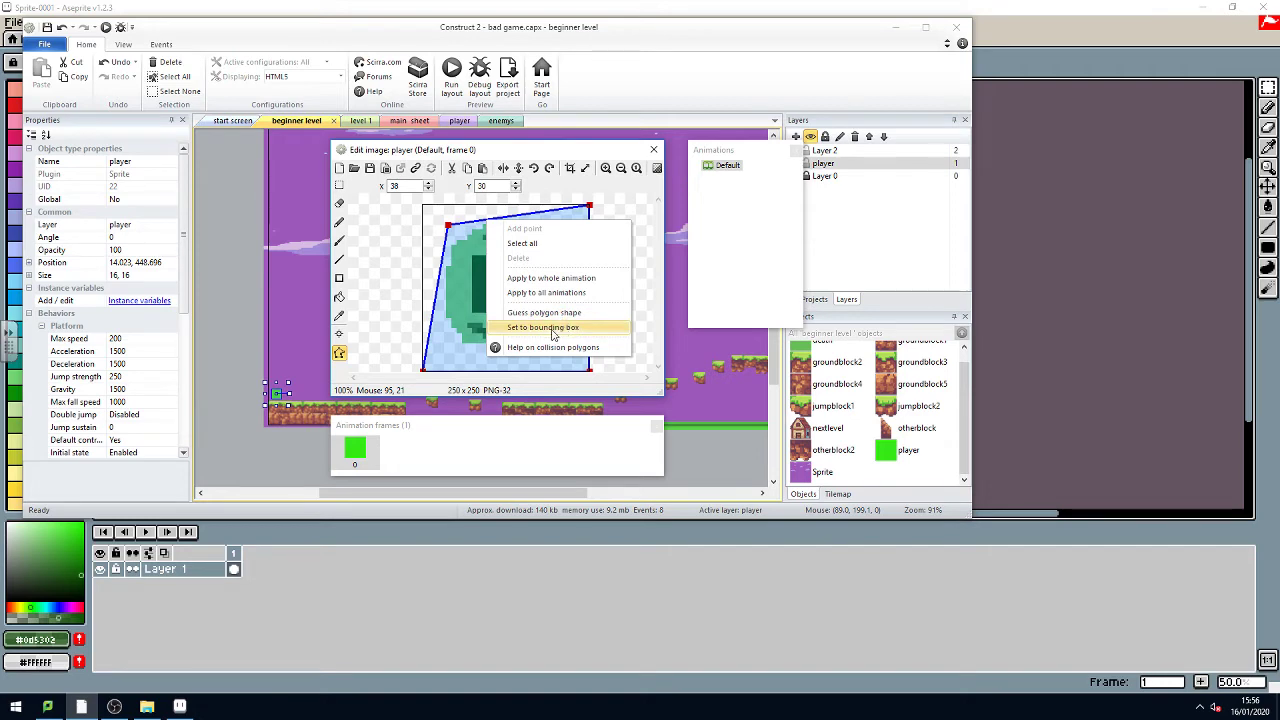
click(420, 268)
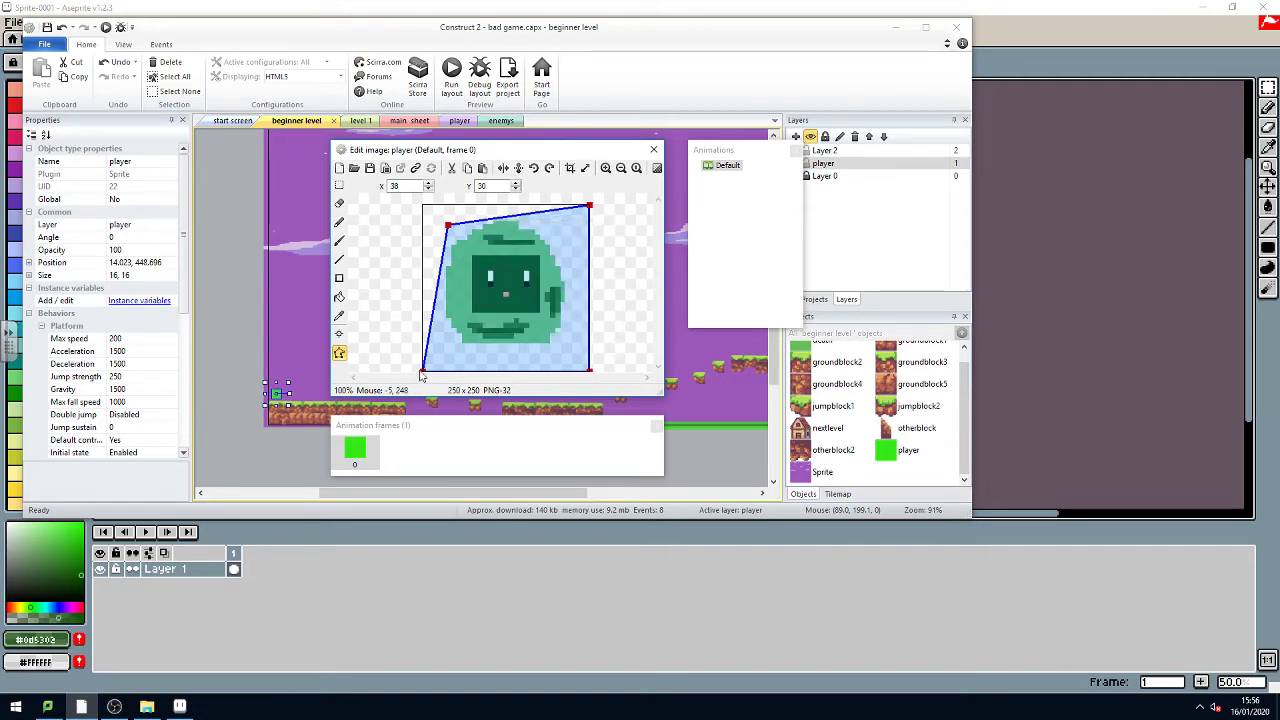
drag(423, 370, 445, 343)
drag(590, 370, 577, 343)
drag(590, 206, 550, 216)
click(654, 149)
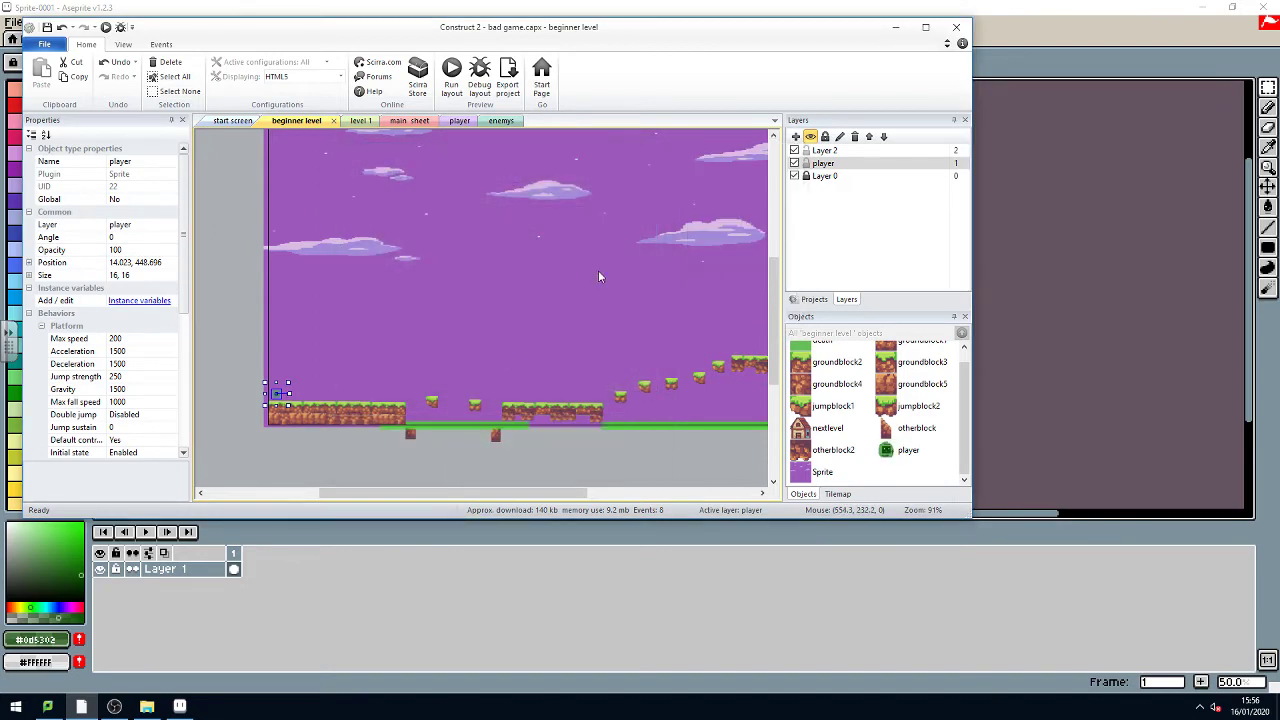
Step: Run the beginner level layout to test the new player image in the game, and close each preview
scroll(278, 432, up, 5)
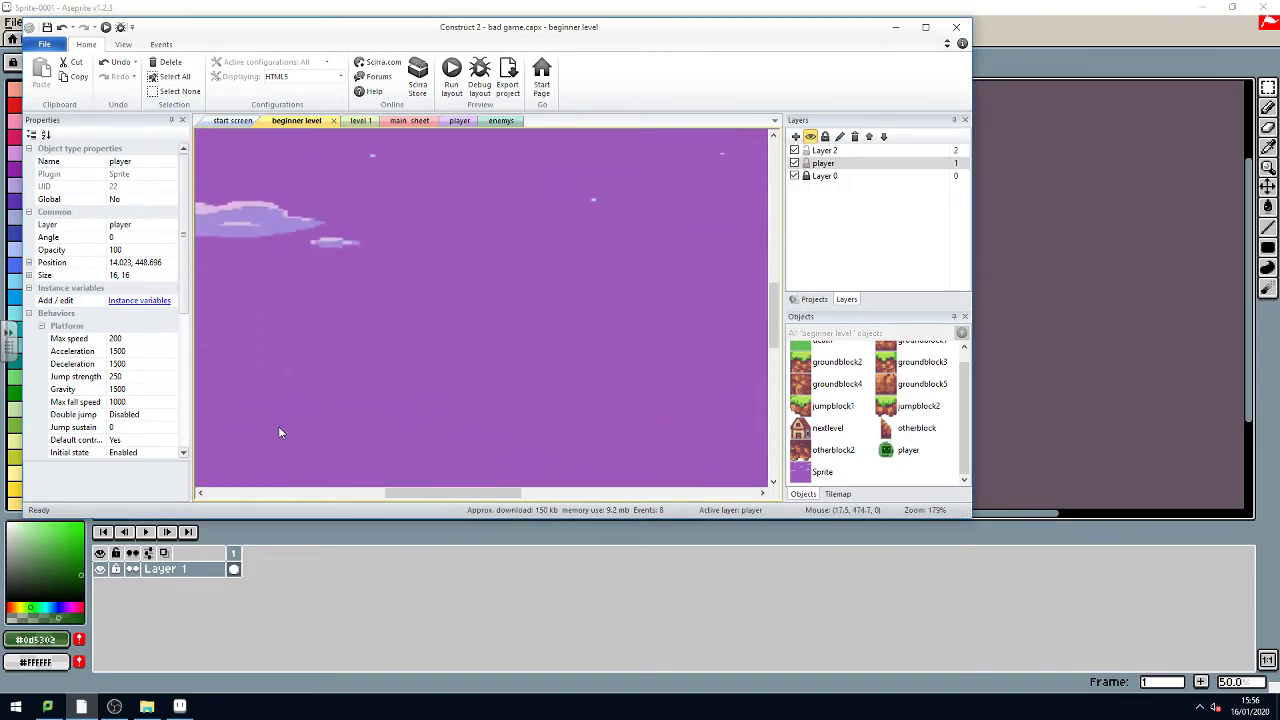
scroll(278, 429, up, 2)
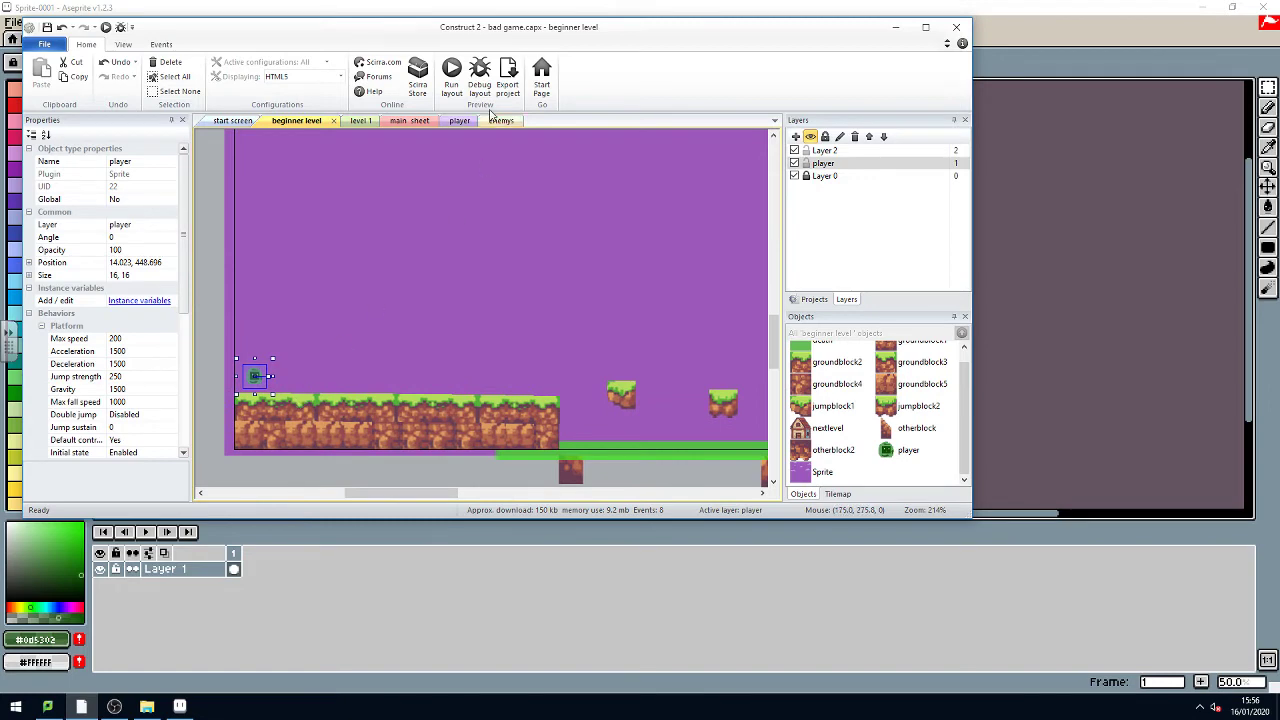
click(451, 85)
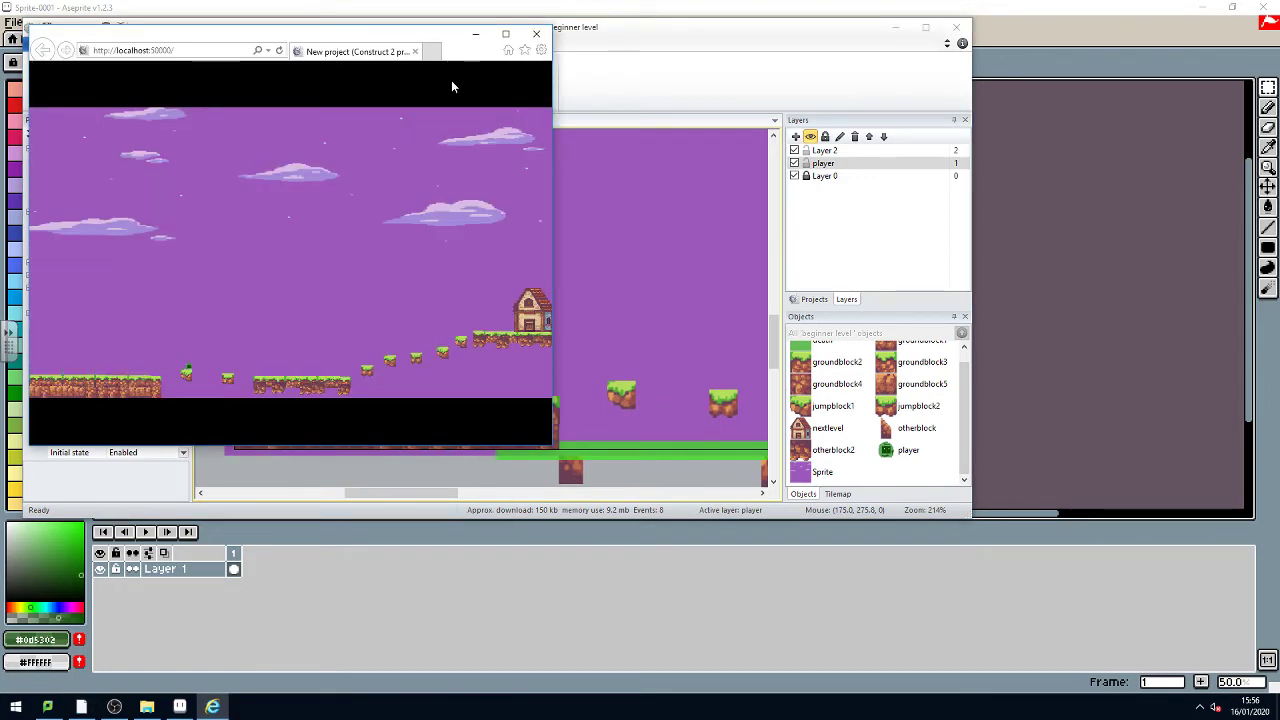
key(Right)
click(536, 34)
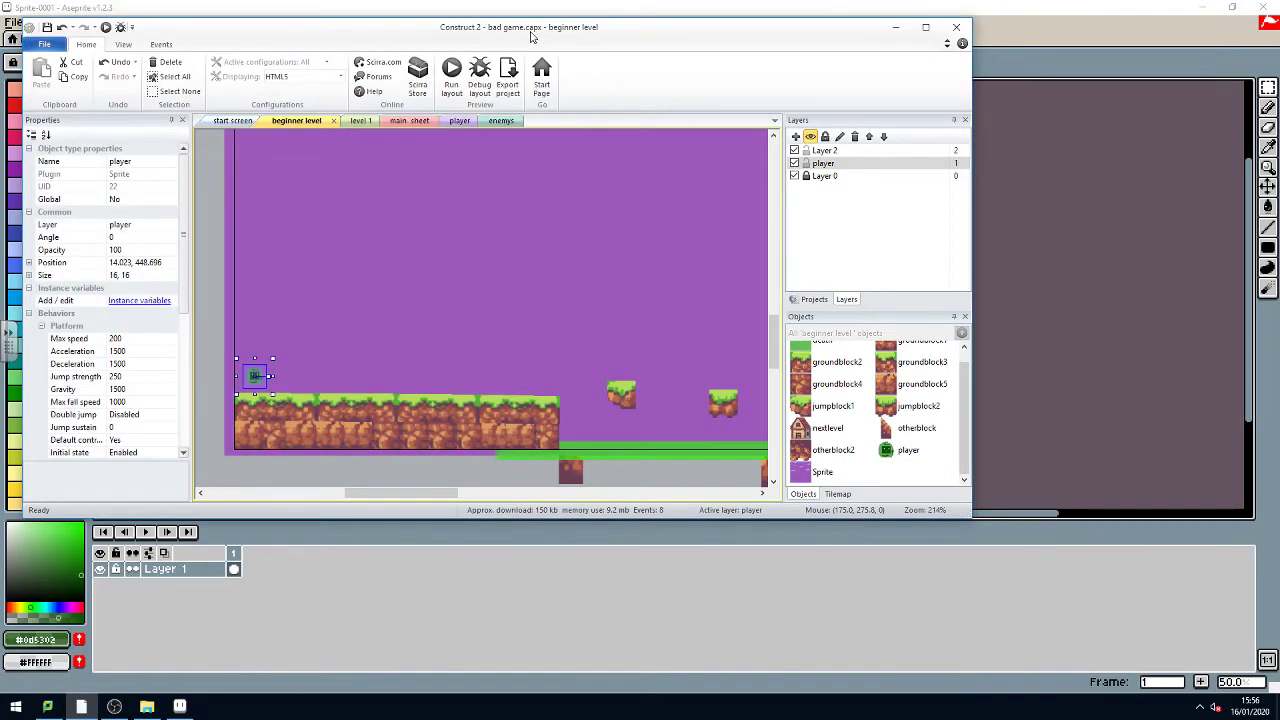
click(451, 72)
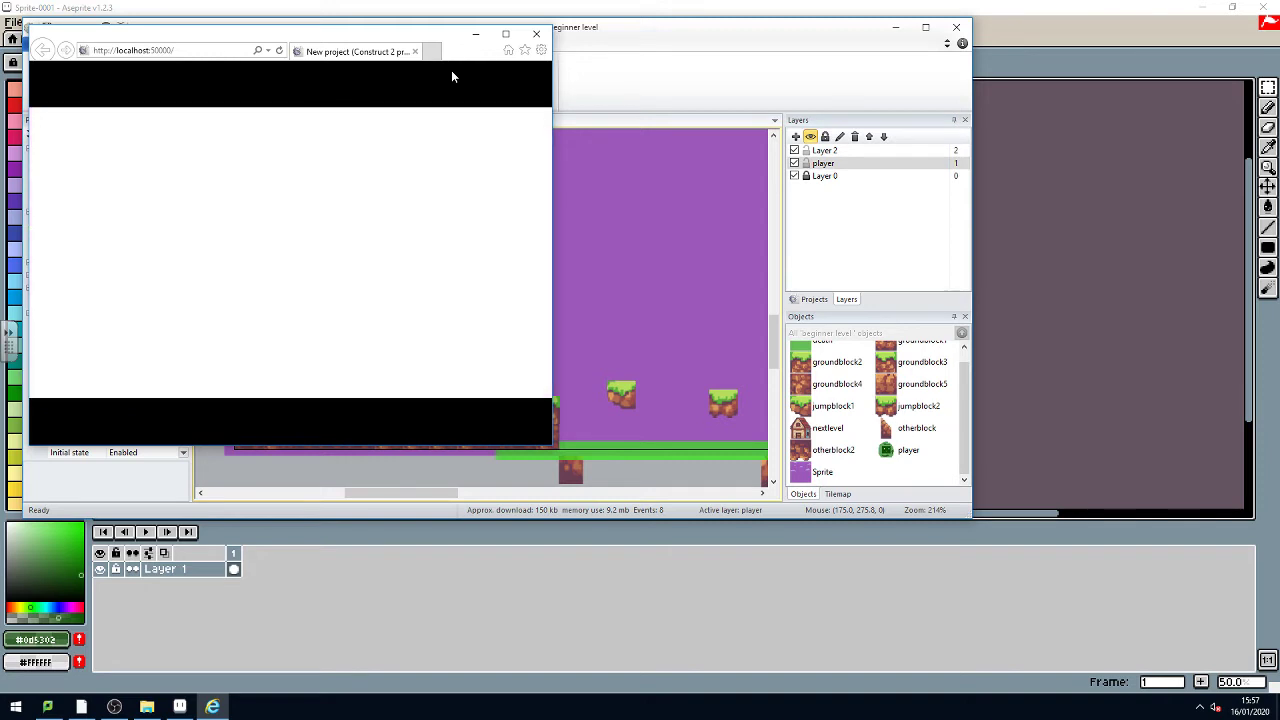
click(536, 34)
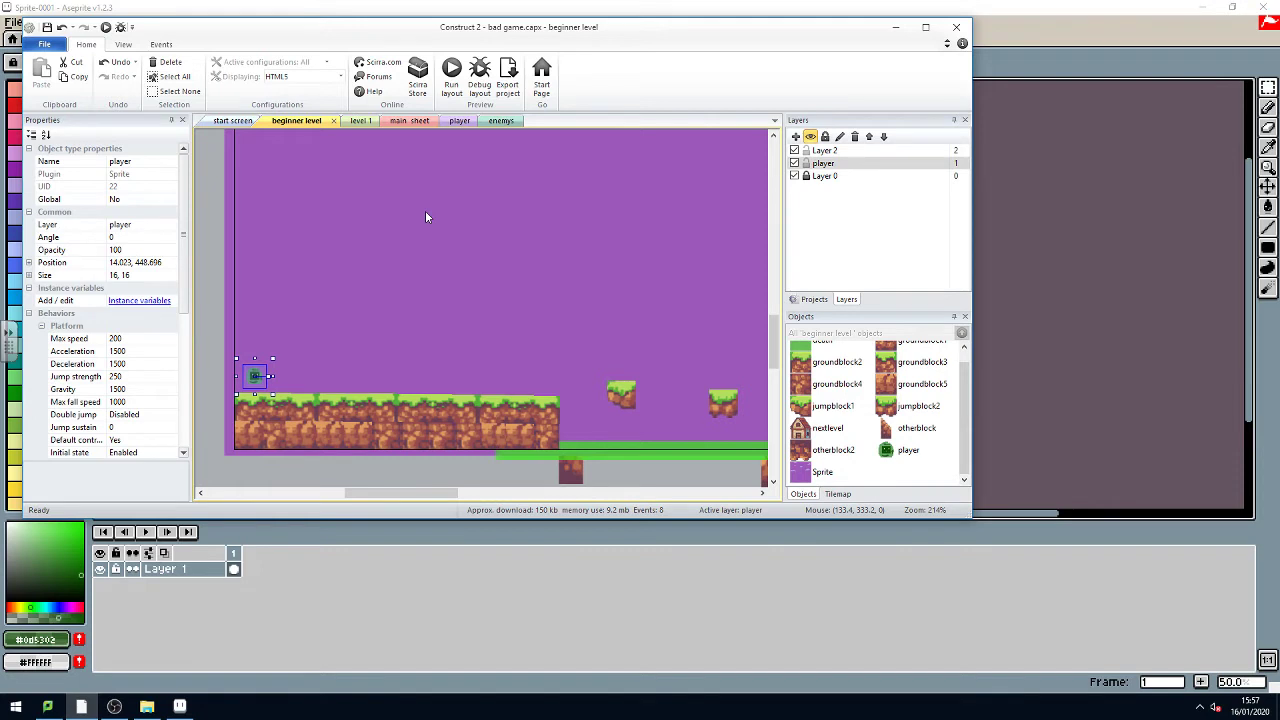
Step: Look through the level 1 and start screen layouts and return to the beginner level
click(355, 122)
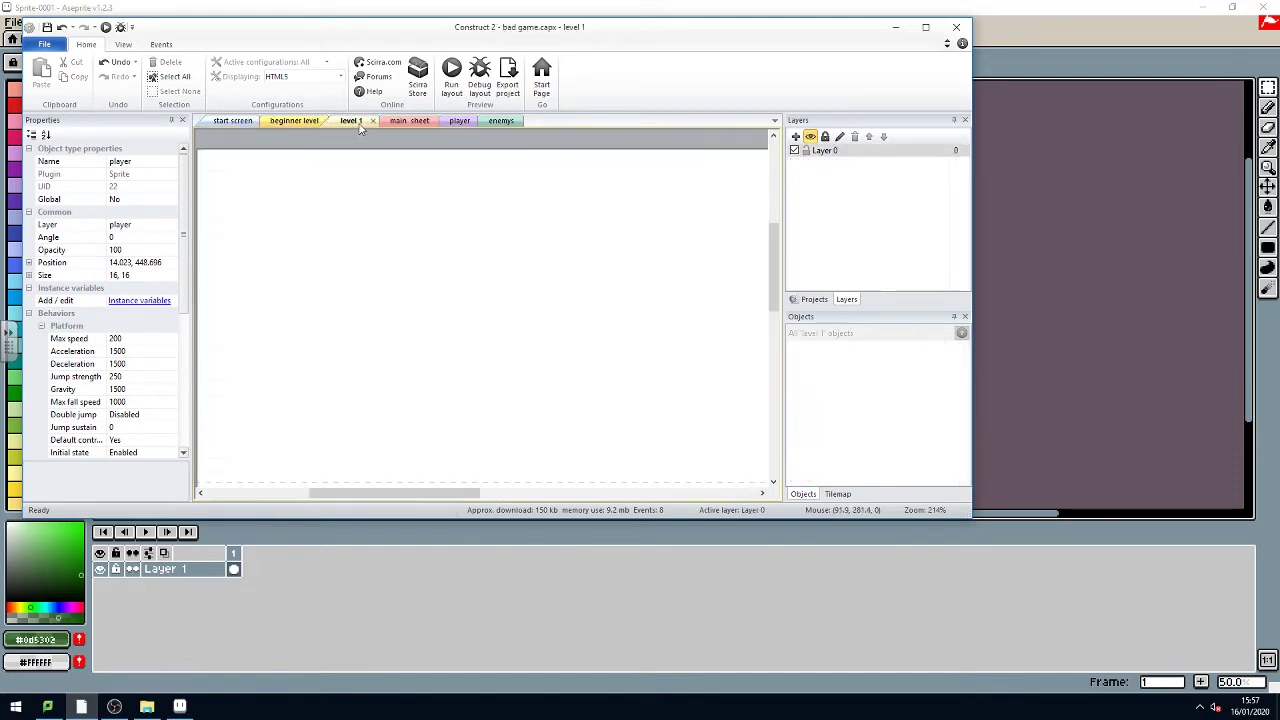
click(236, 121)
click(358, 122)
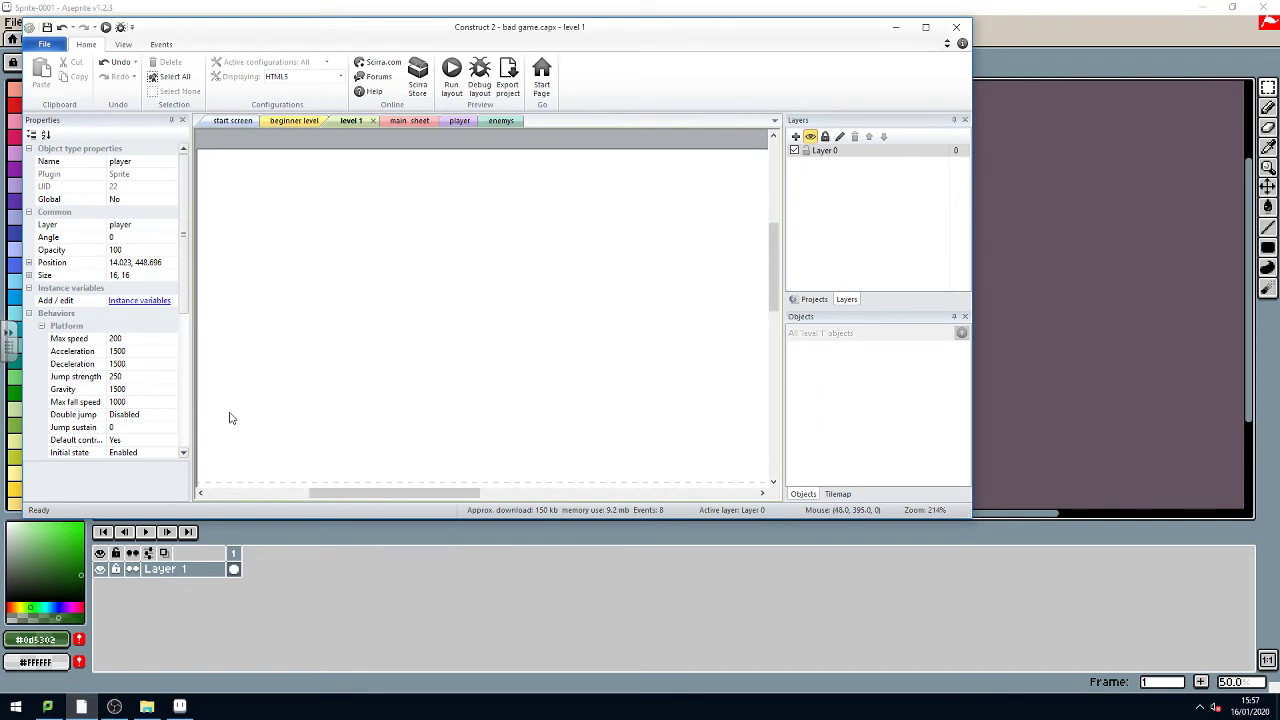
click(304, 123)
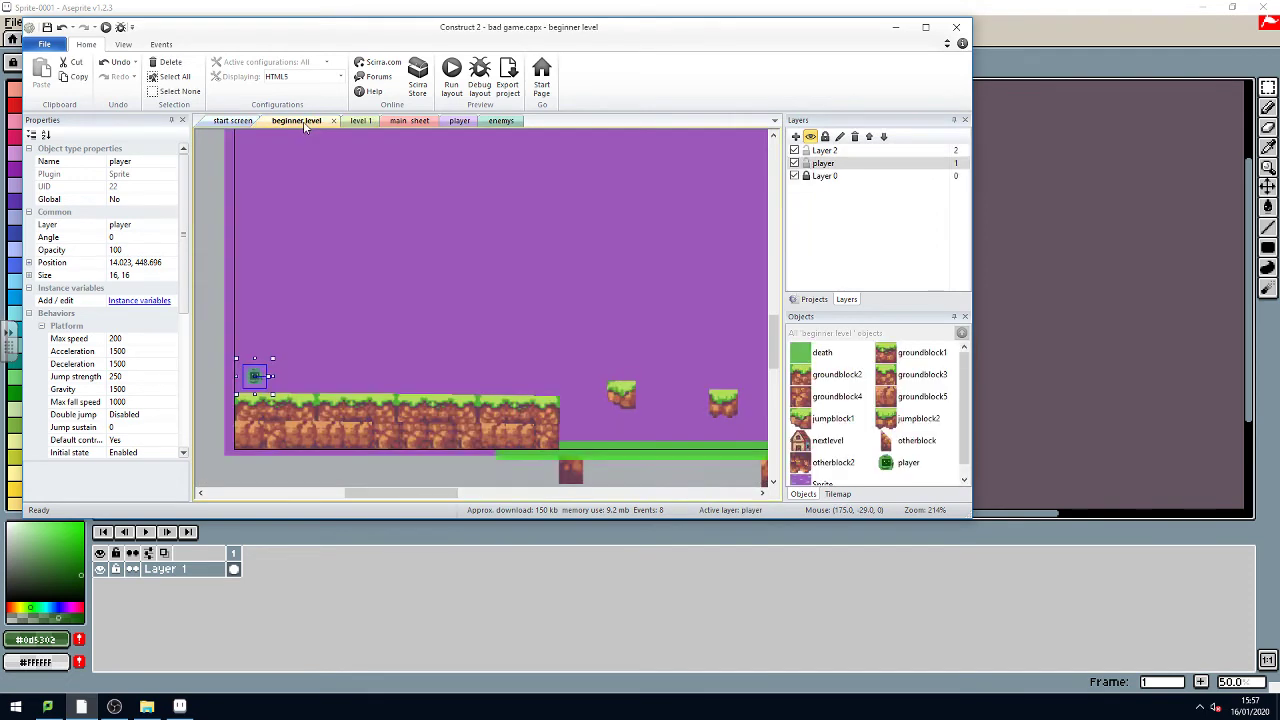